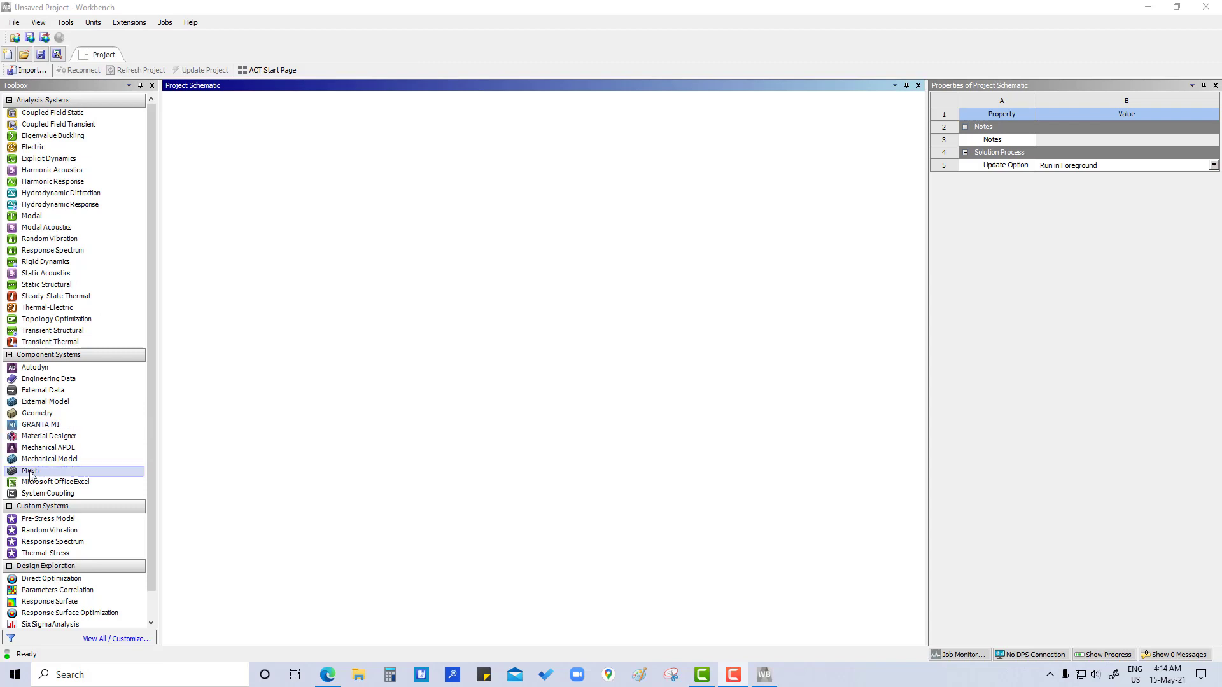
Step: Add a standalone Mesh system and import conical-surf.igs as its geometry
drag(31, 474, 248, 165)
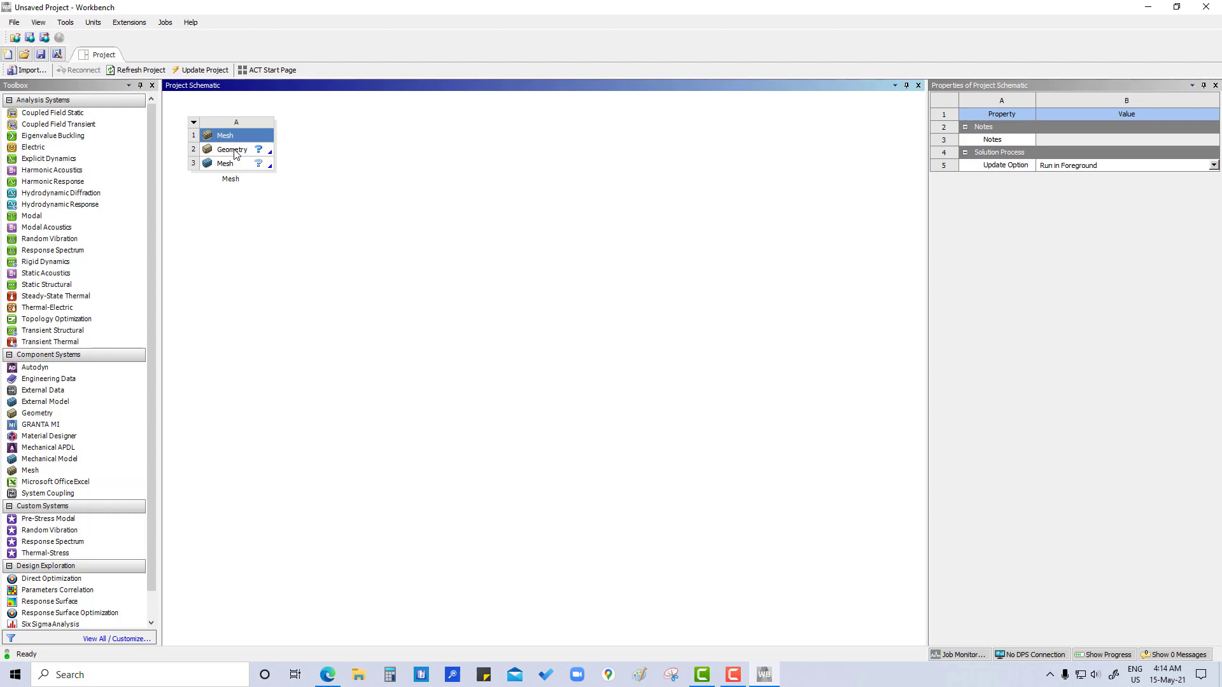
click(236, 151)
right_click(237, 153)
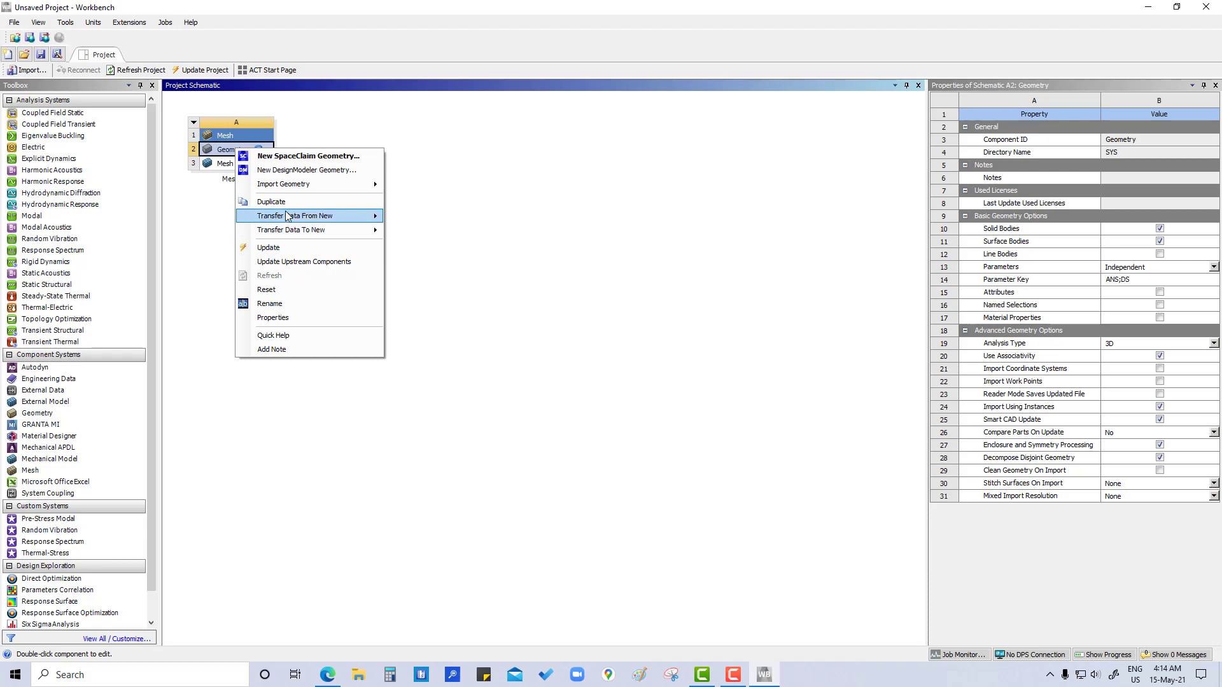
mouse_move(293, 185)
click(433, 185)
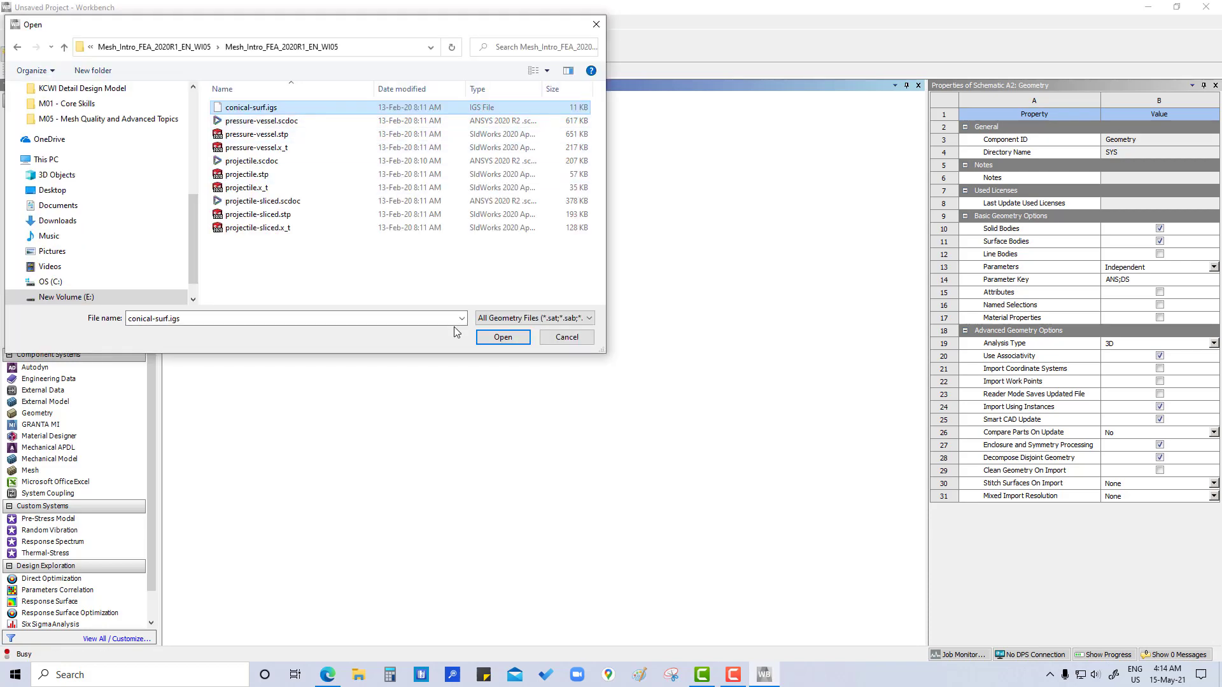
click(503, 338)
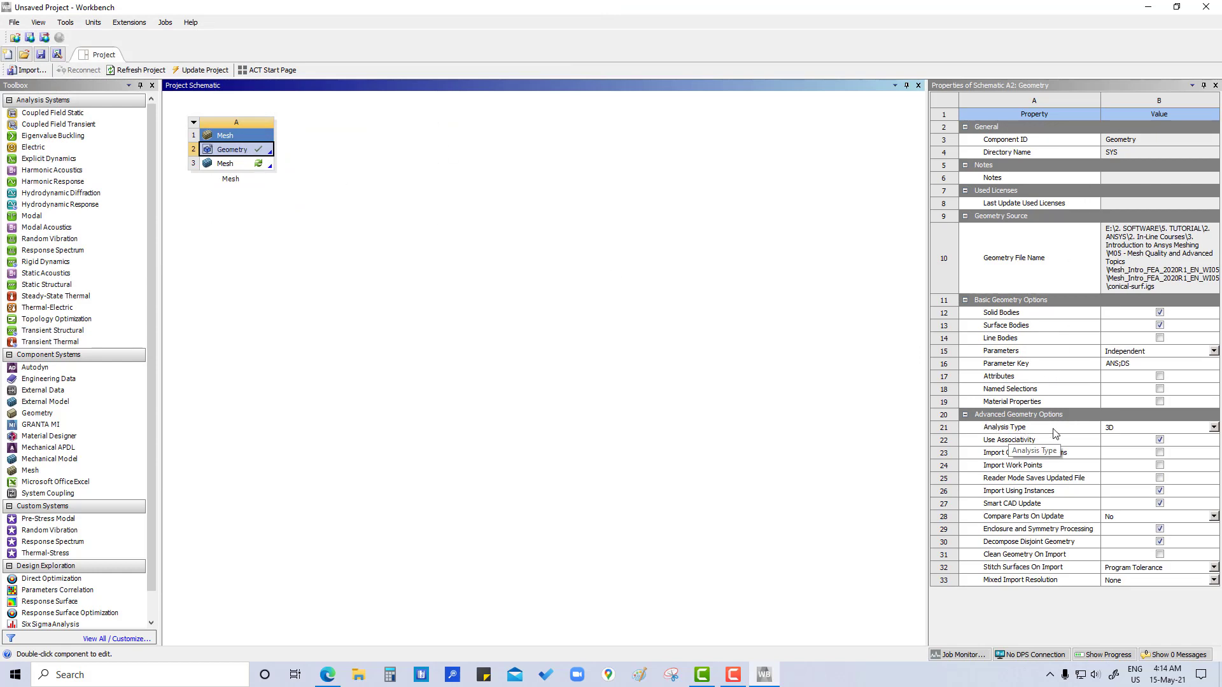
Step: Set the geometry's Analysis Type to 2D
click(1148, 434)
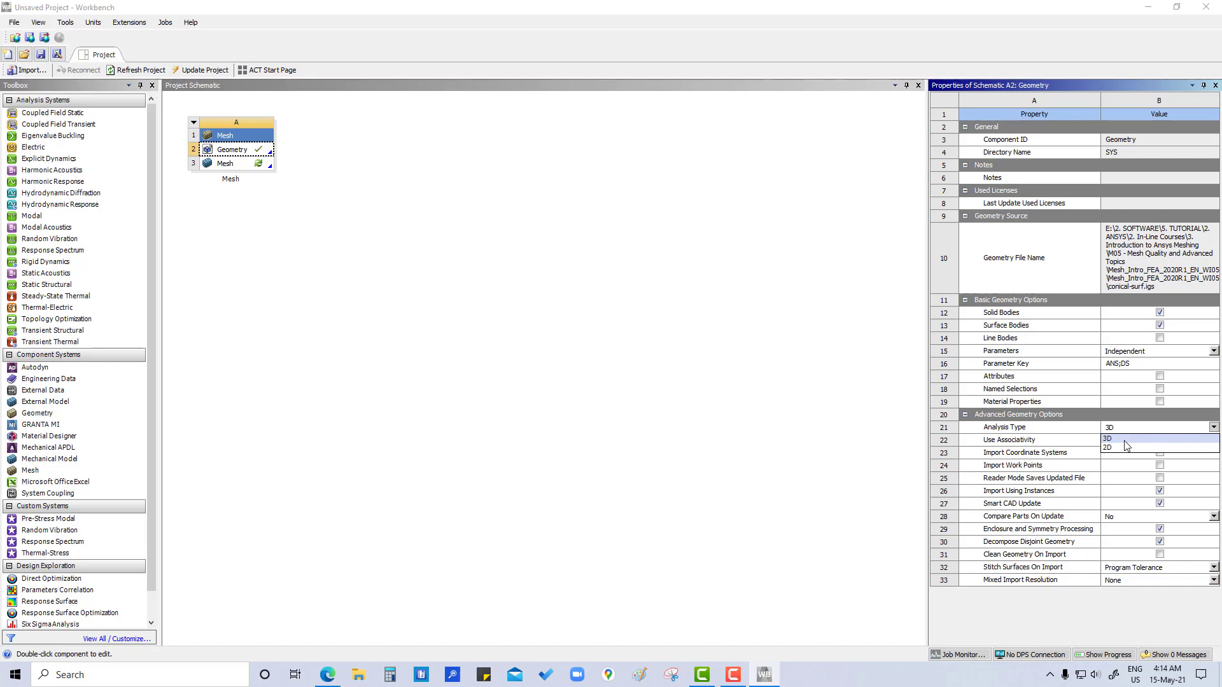
click(1125, 447)
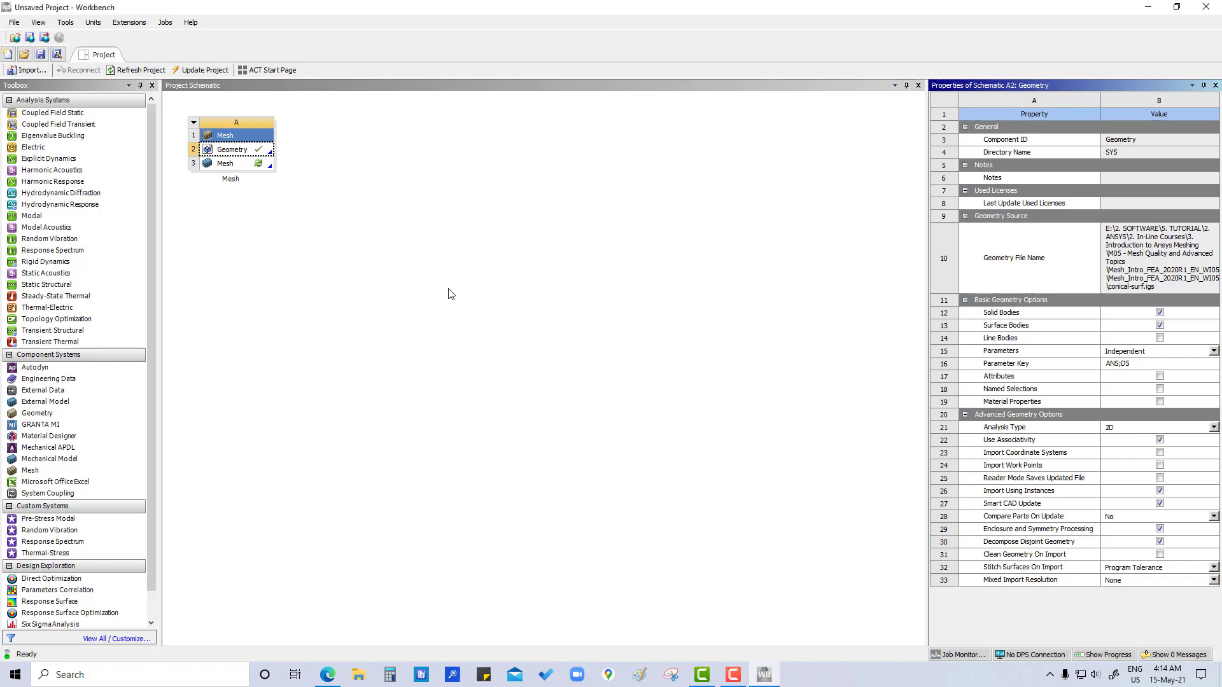
click(451, 294)
Step: Open the model in Meshing and confirm Metric (mm, kg, N, s, mV, mA) units with degrees
double_click(232, 164)
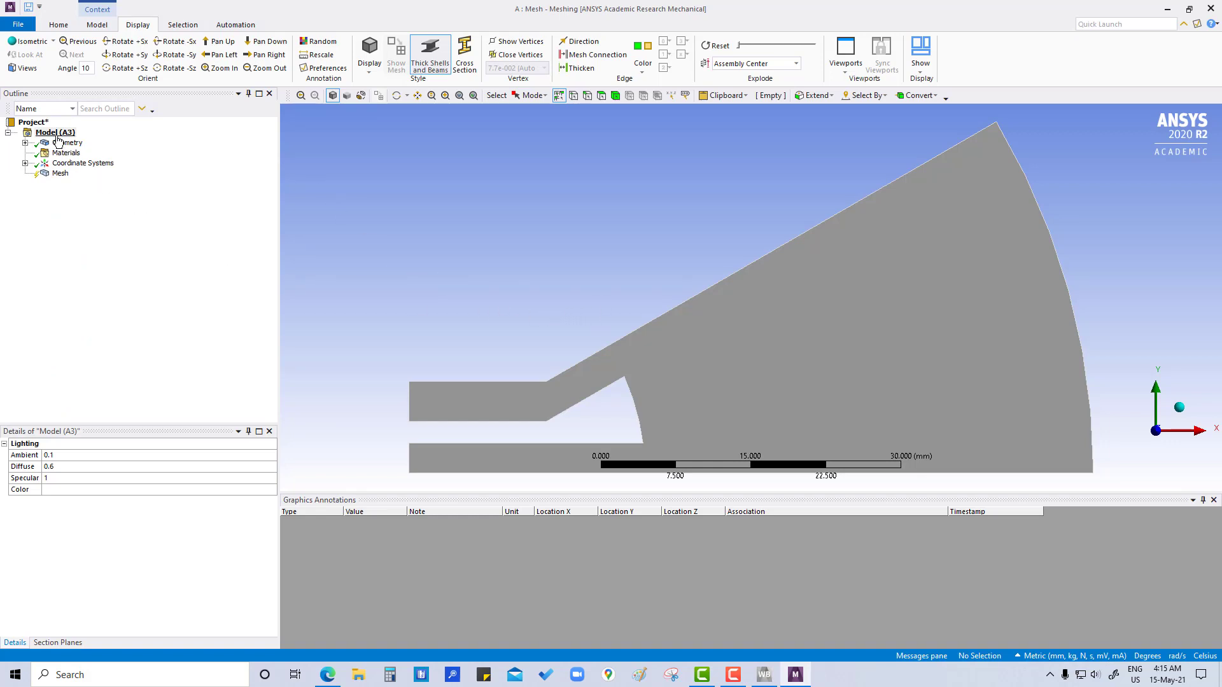
click(59, 25)
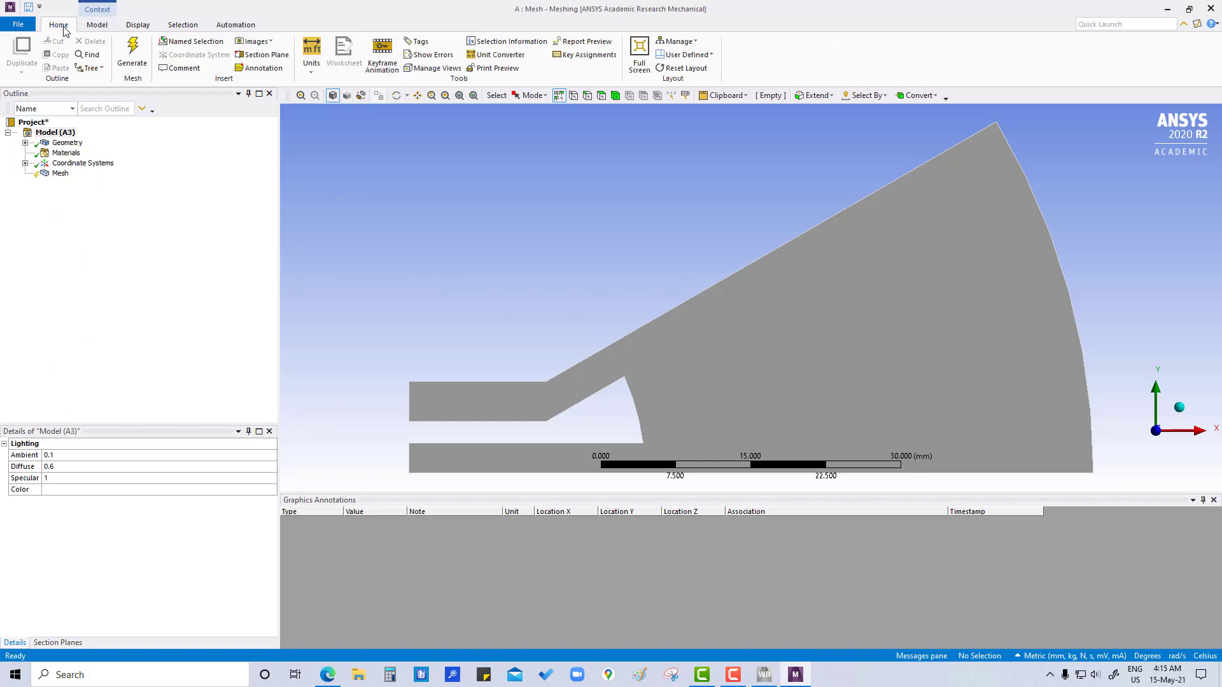
click(312, 73)
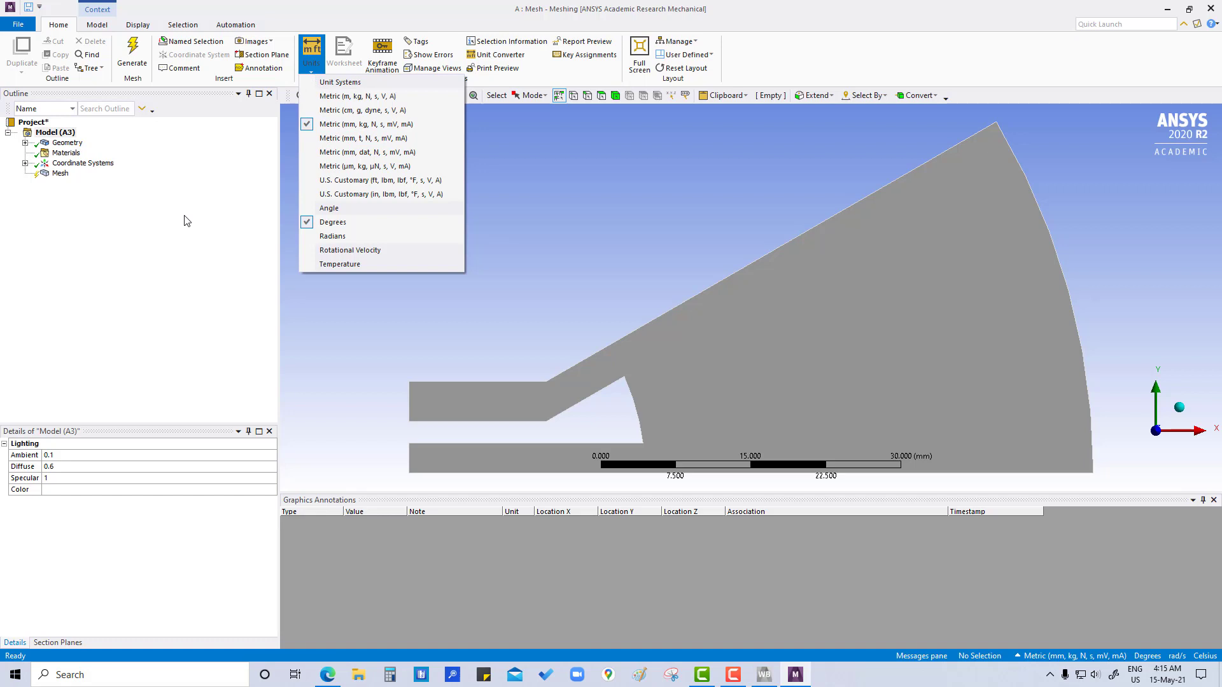
click(63, 211)
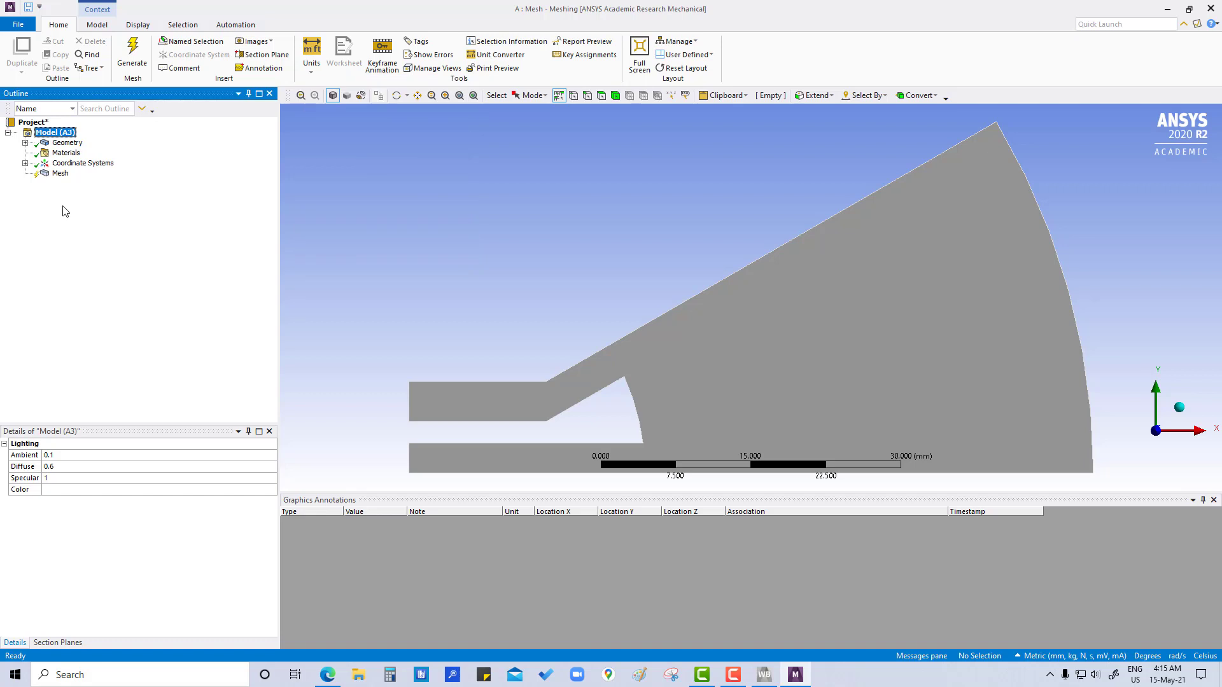
Step: Set the global mesh Element Size to 1.5 mm
click(60, 173)
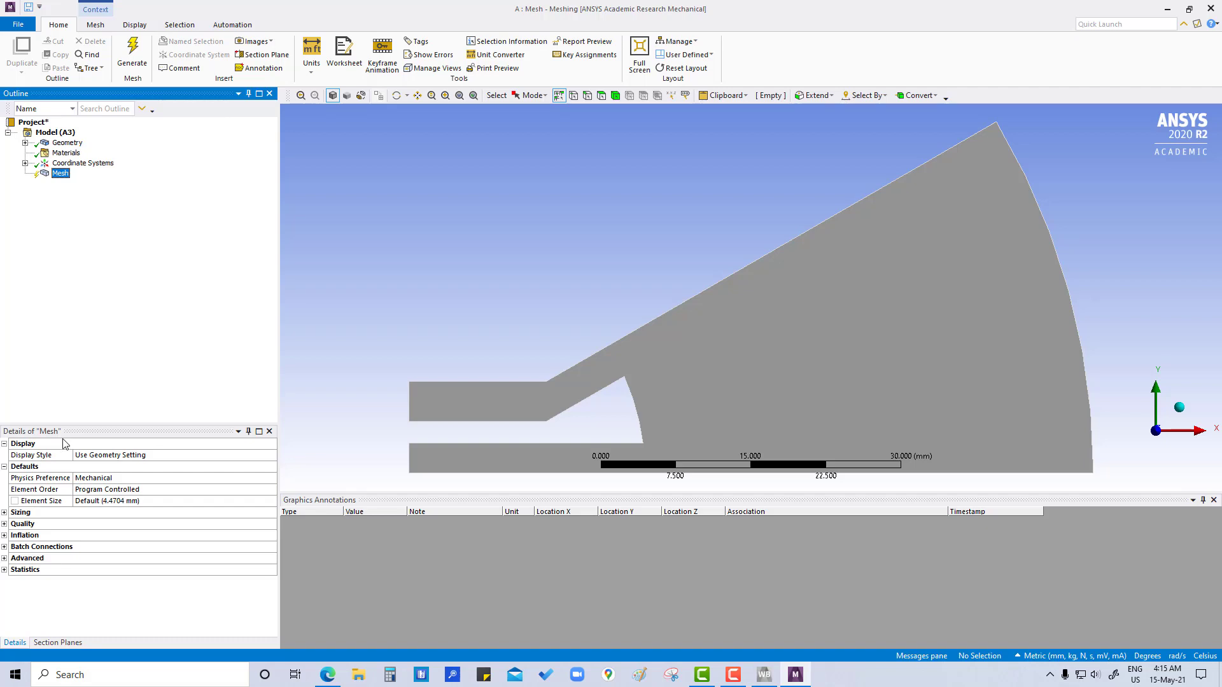
click(103, 501)
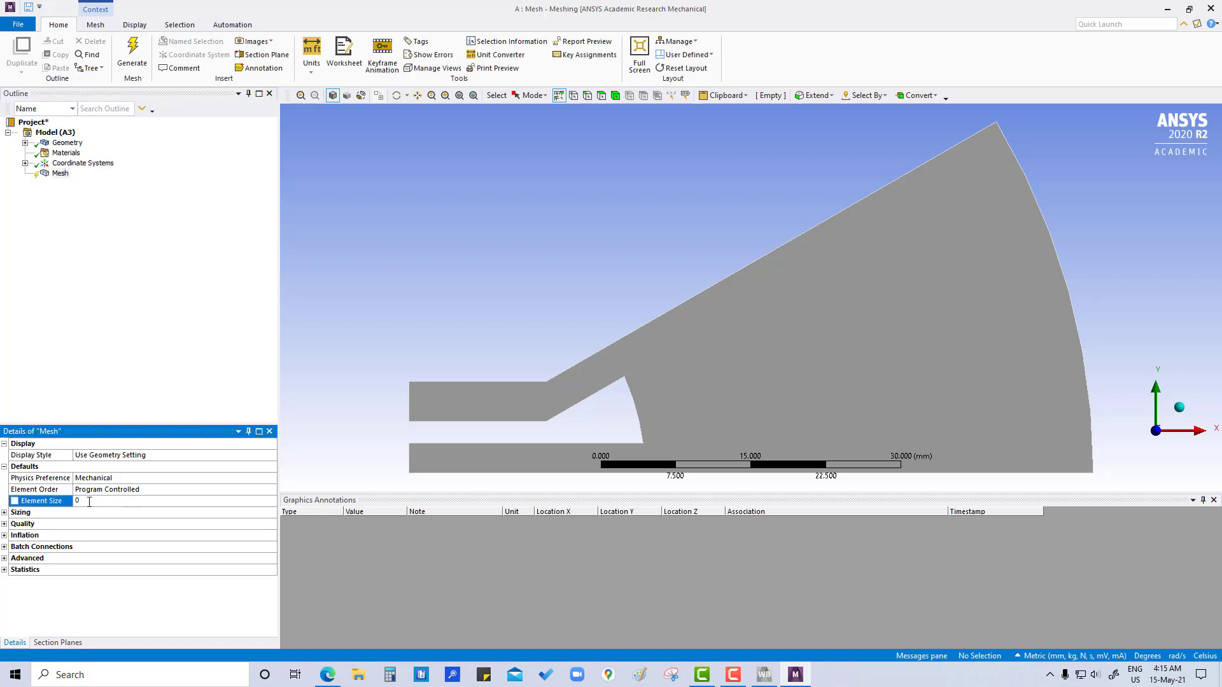
text(1.5)
key(Return)
Step: Set Capture Proximity to Yes in the mesh Sizing settings
click(4, 513)
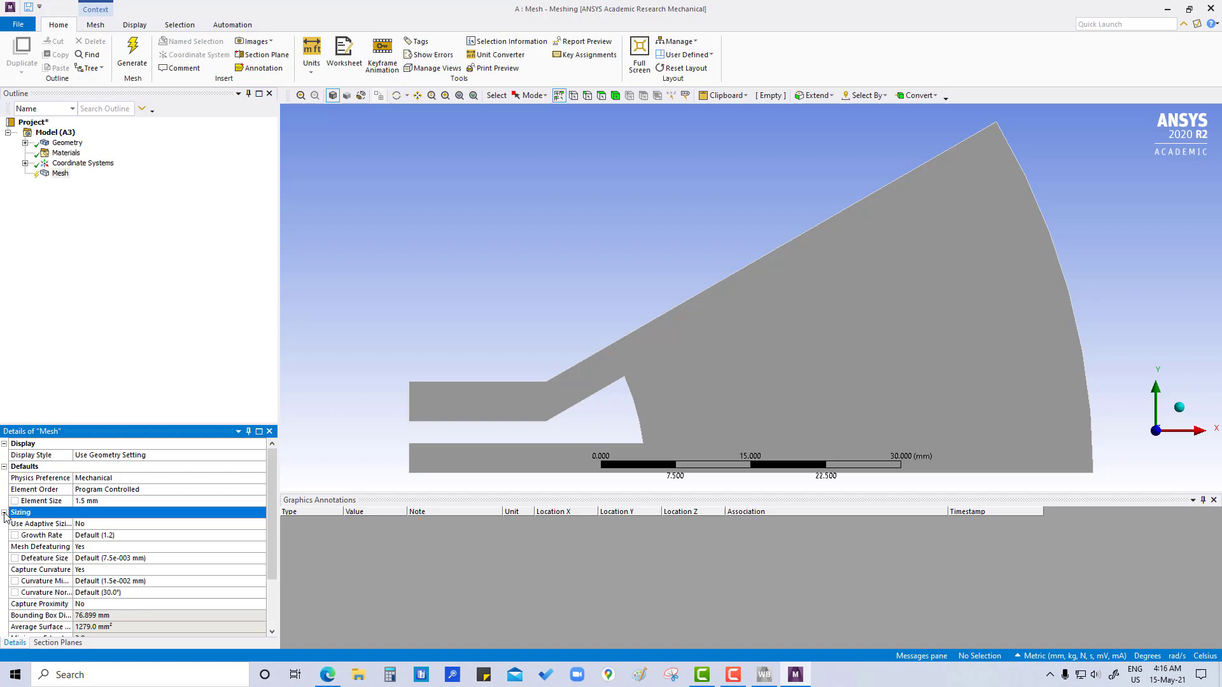
scroll(77, 598, down, 1)
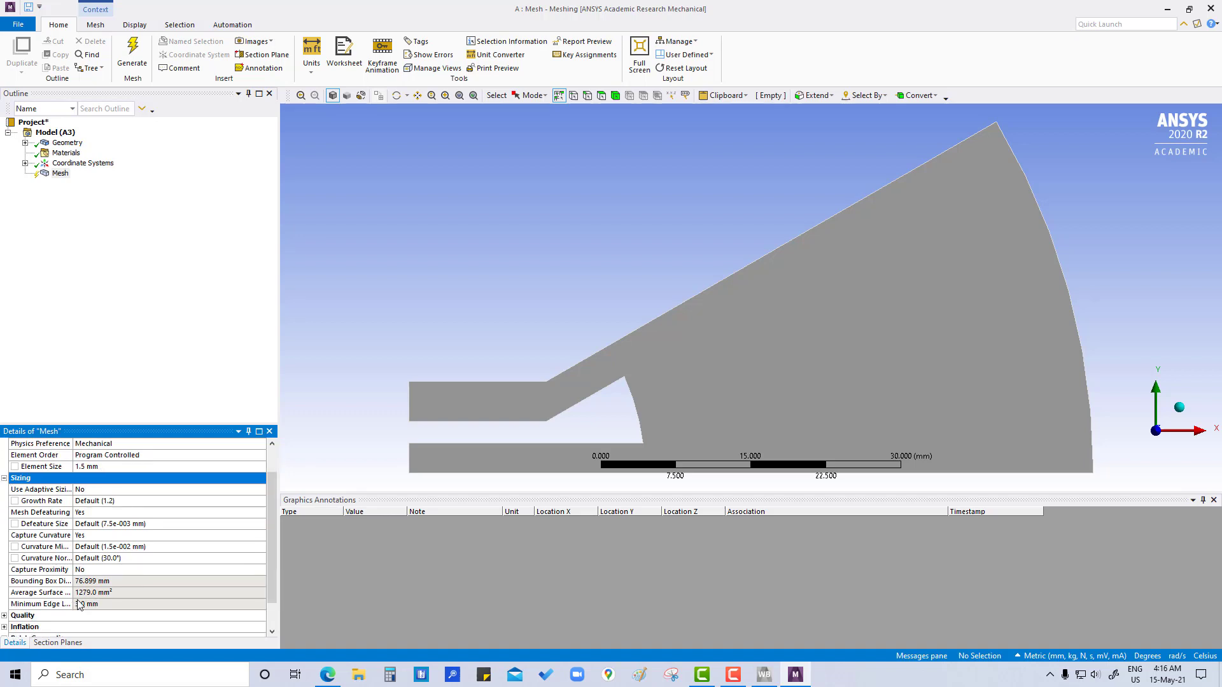
click(116, 570)
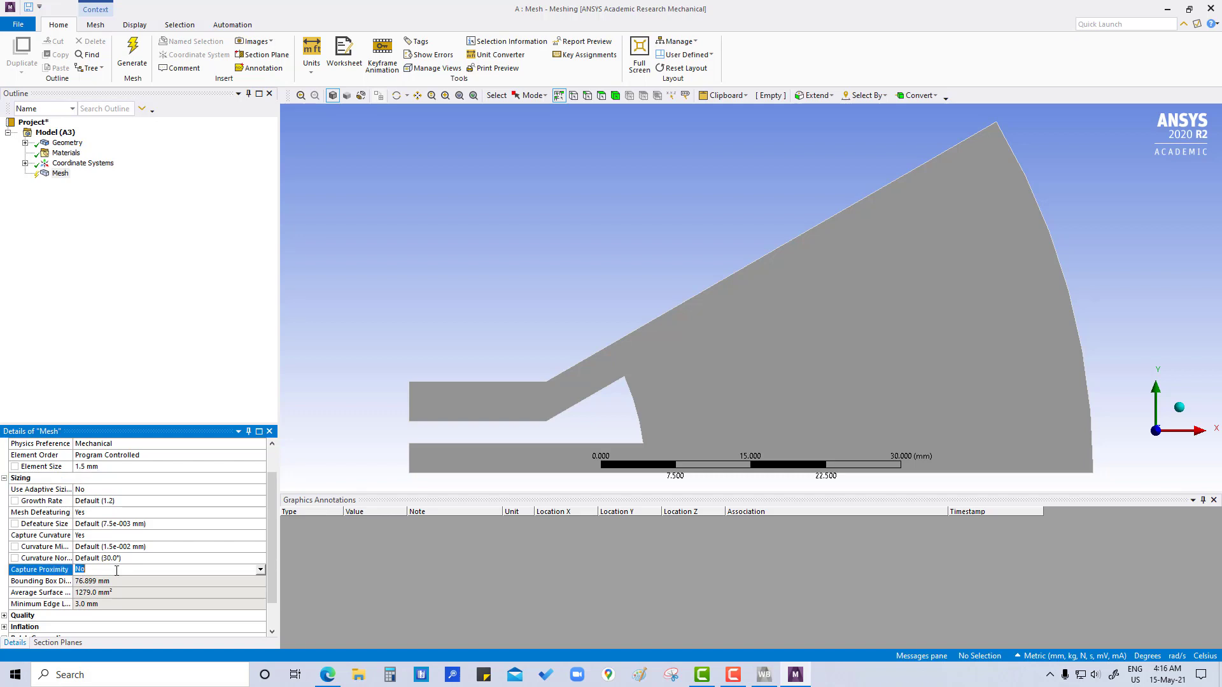
click(260, 569)
click(103, 581)
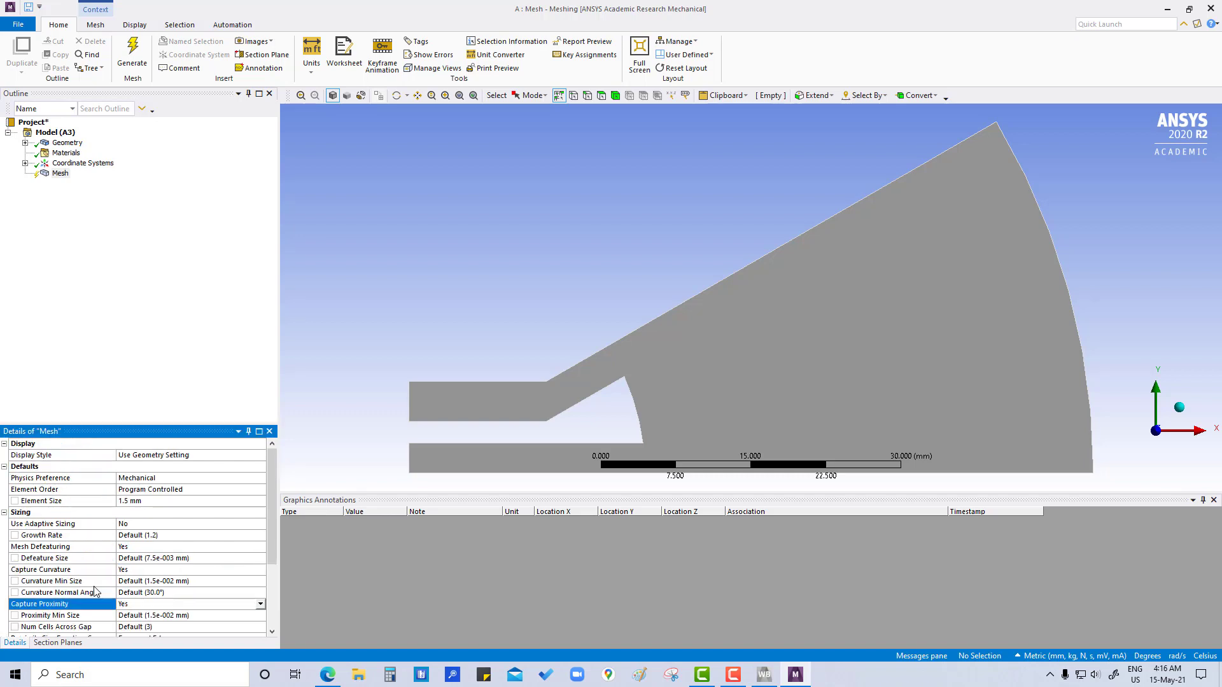
scroll(107, 584, down, 1)
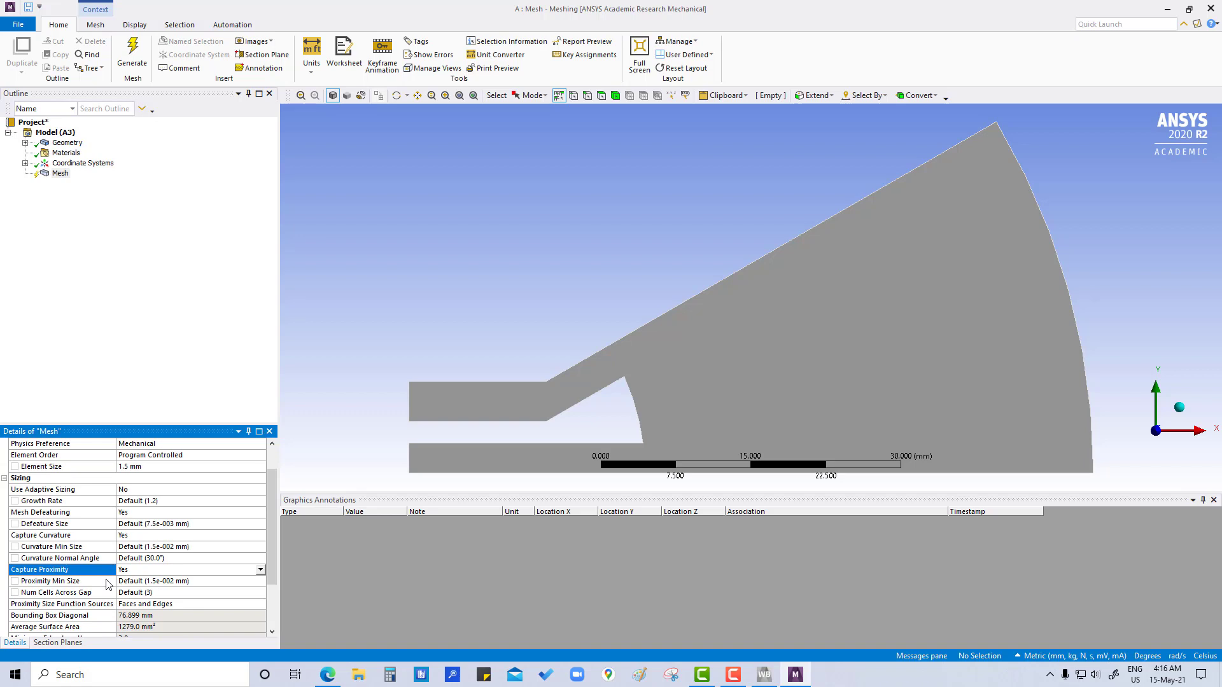
scroll(107, 584, up, 1)
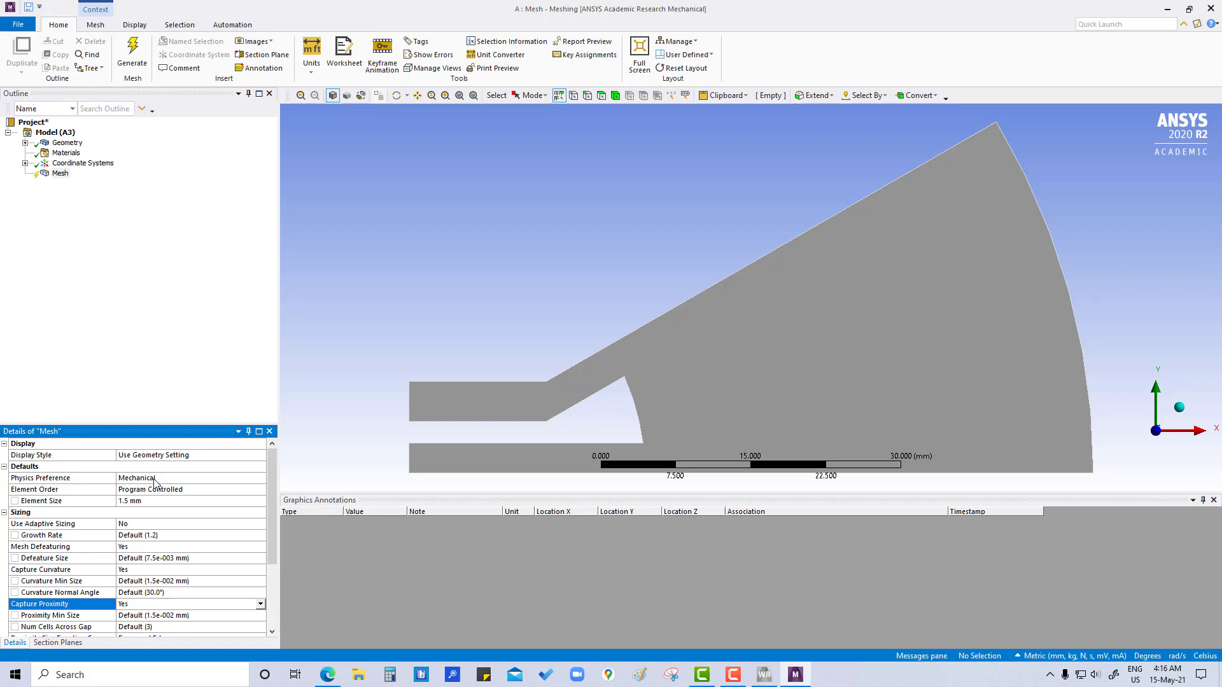
Step: Select the lower arm's 3 mm left edge and start a named selection called Inlet
ctrl+middle_drag(579, 321, 579, 261)
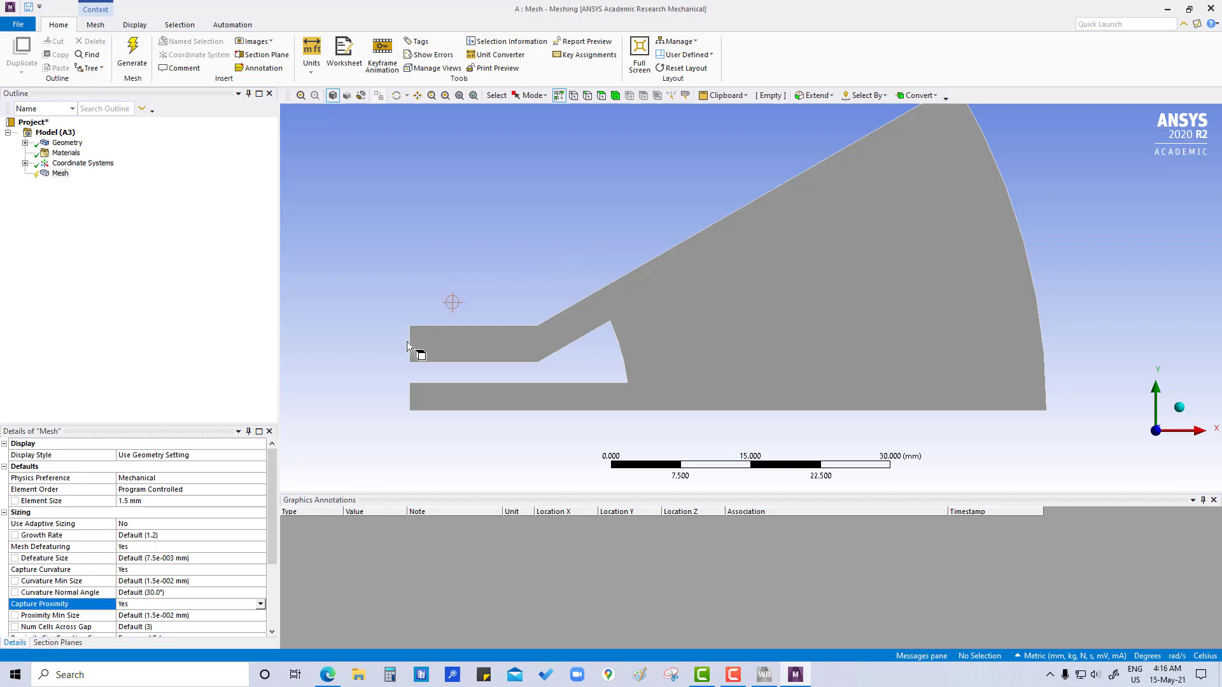
click(411, 398)
right_click(410, 397)
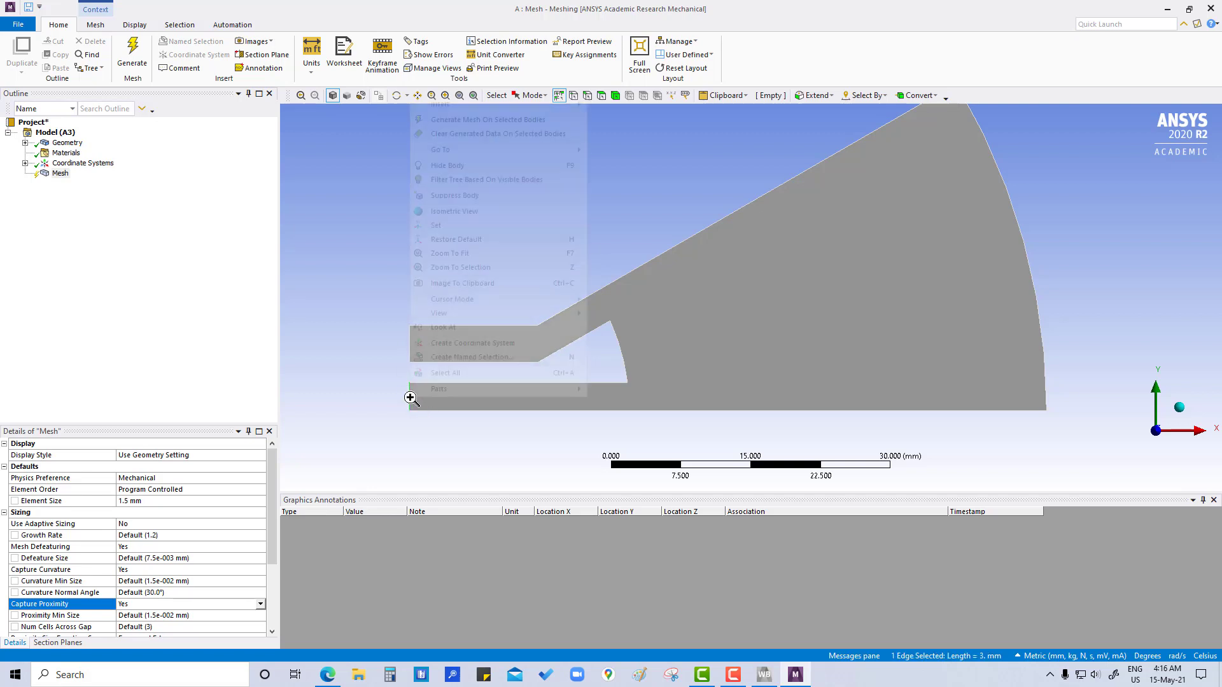
click(449, 358)
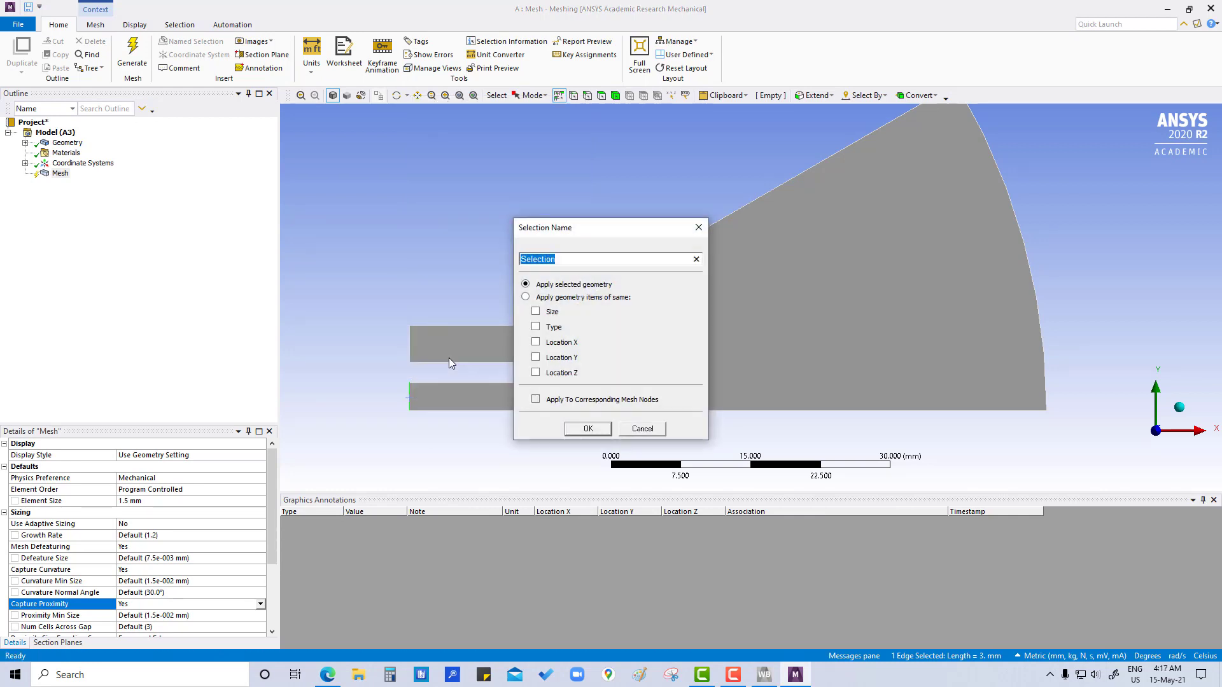
text(Inlet)
Step: Confirm Inlet, name the upper arm's 4 mm left edge Outlet, and expand Named Selections
click(583, 428)
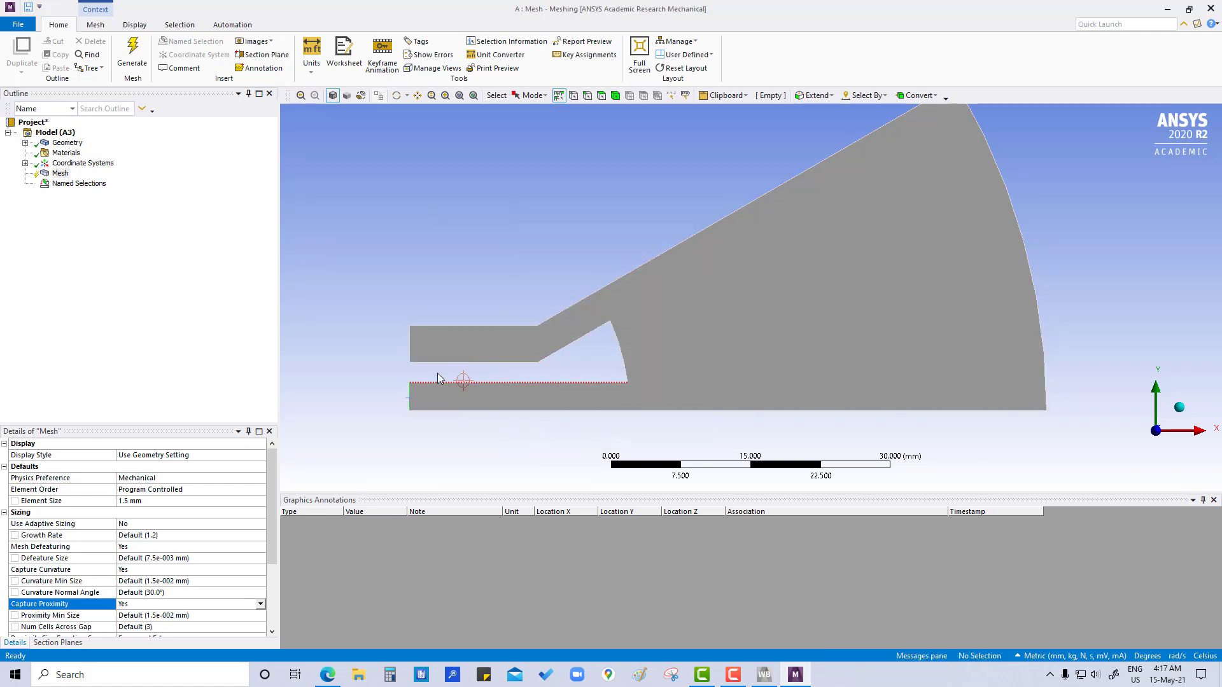
click(410, 343)
right_click(409, 342)
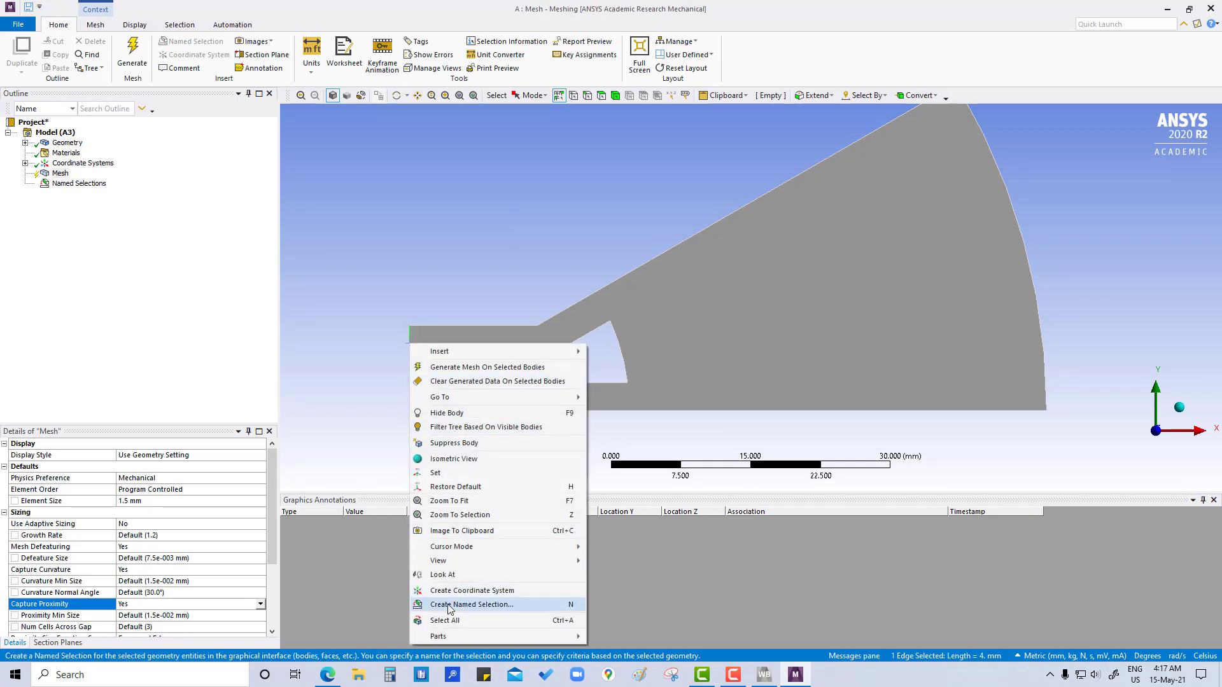
click(484, 605)
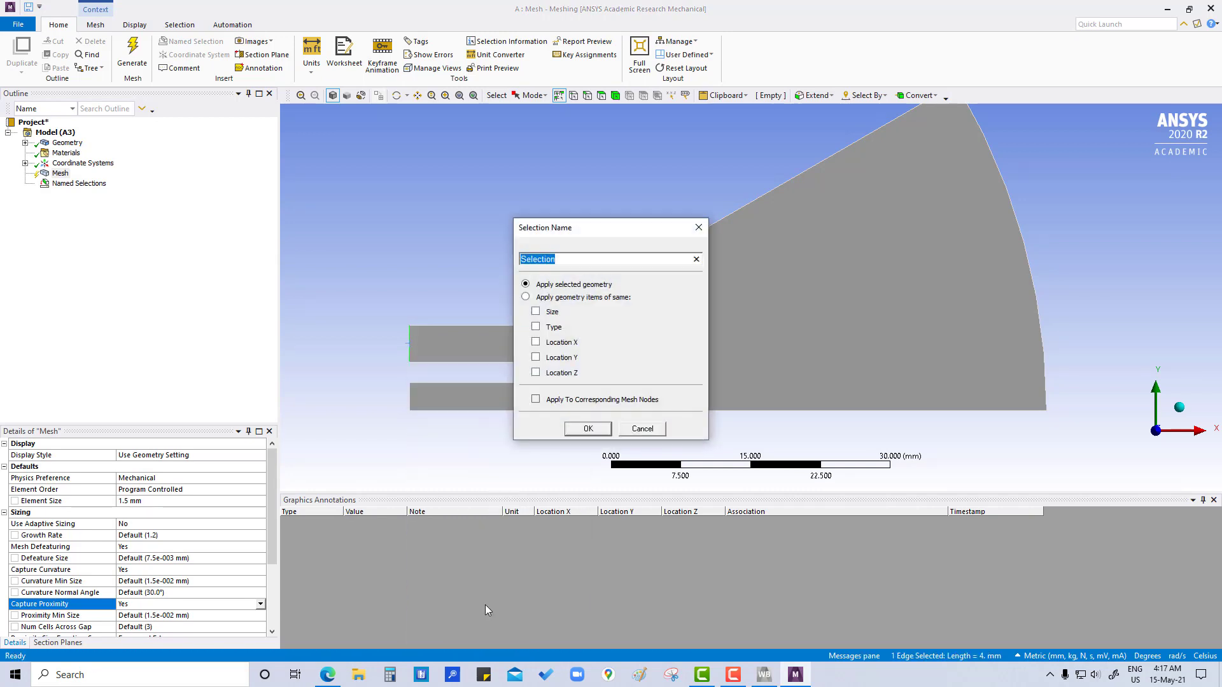
text(Ou)
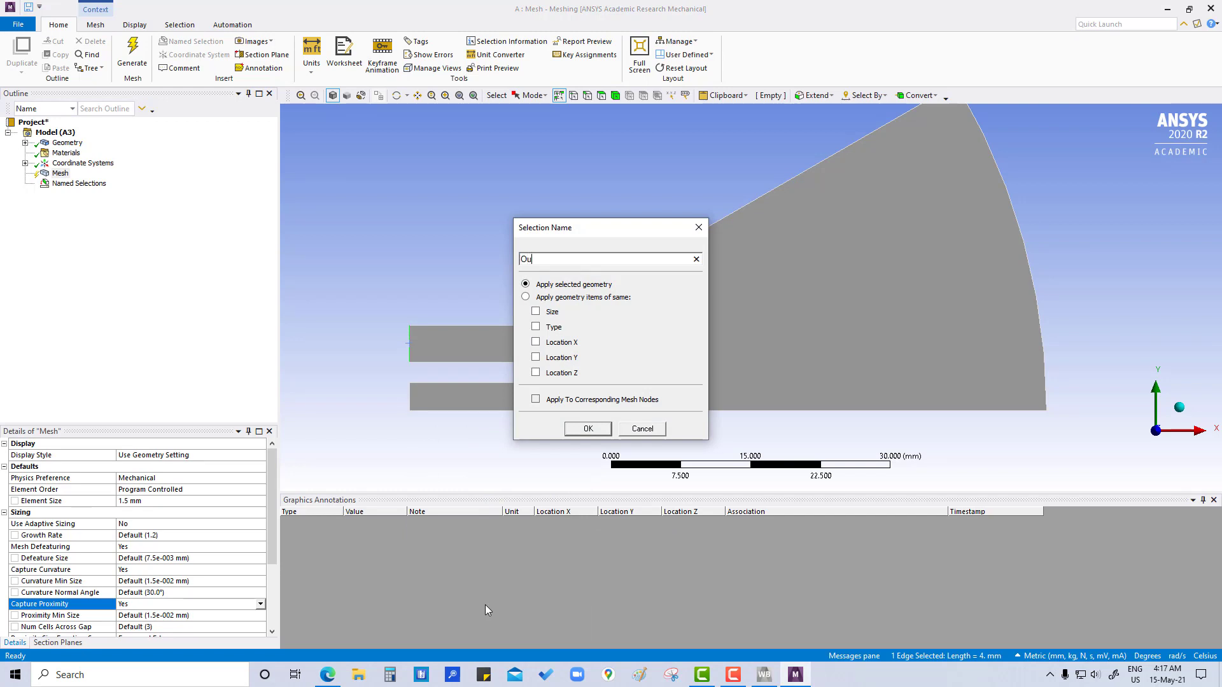
text(tlet)
click(584, 428)
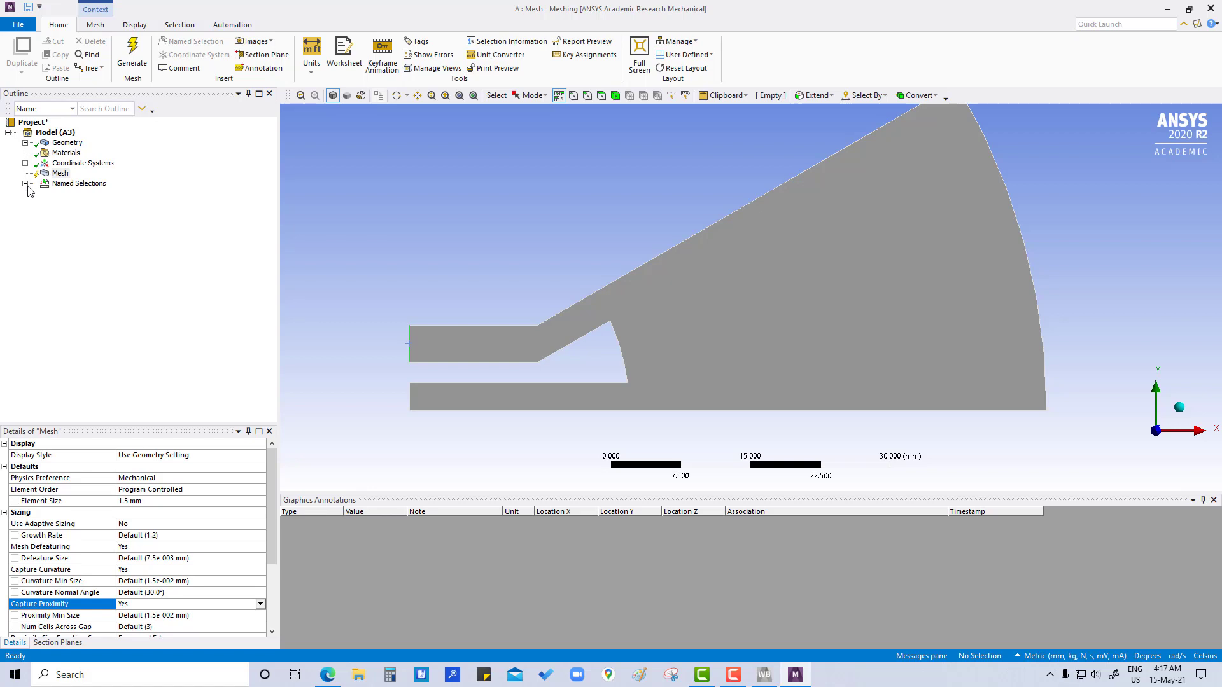
click(26, 184)
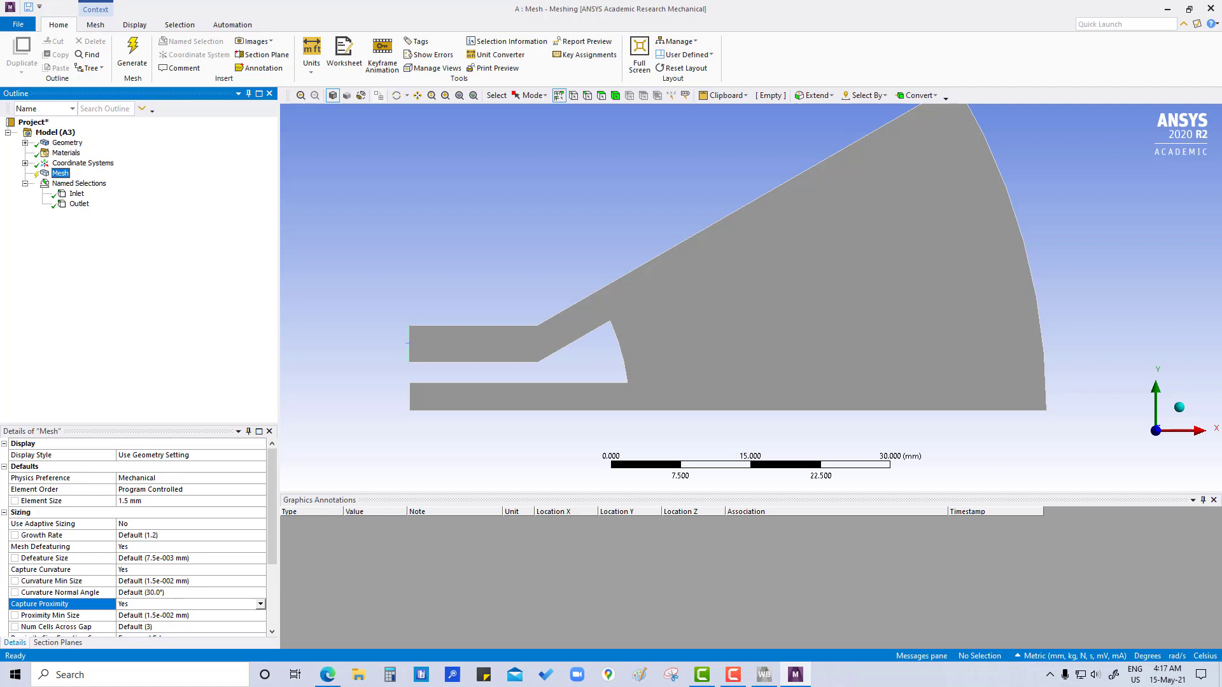
Step: Generate the mesh on the whole 2D combustor cross-section
right_click(57, 177)
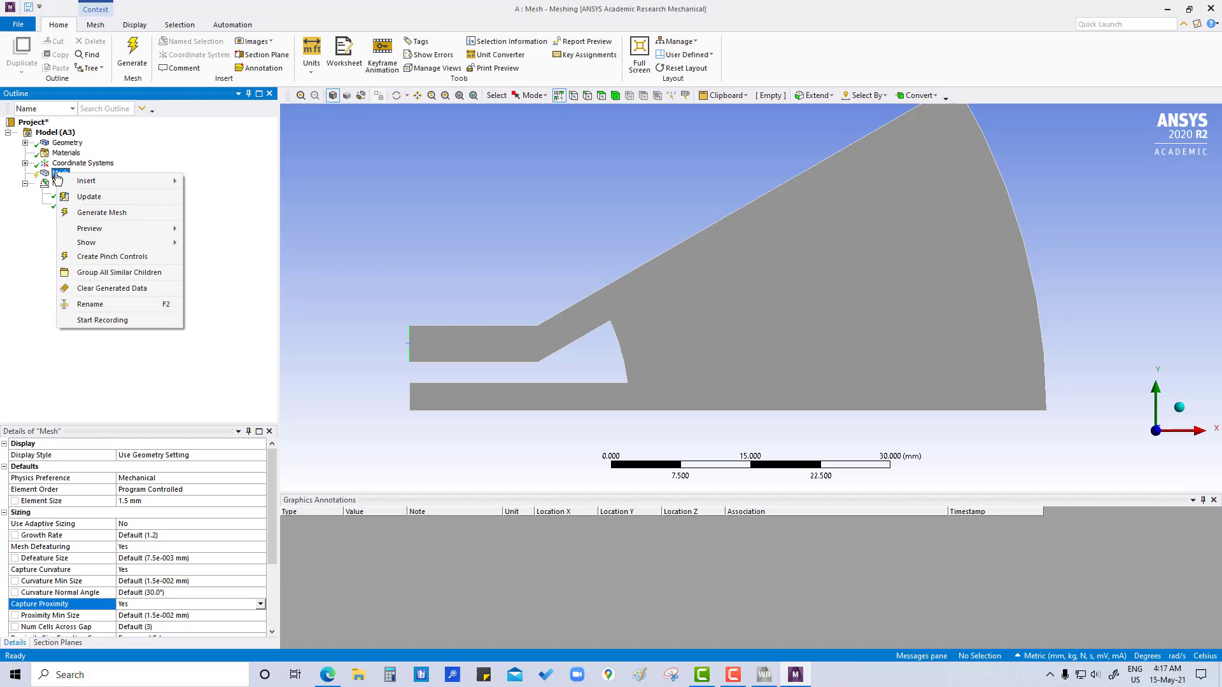
click(98, 213)
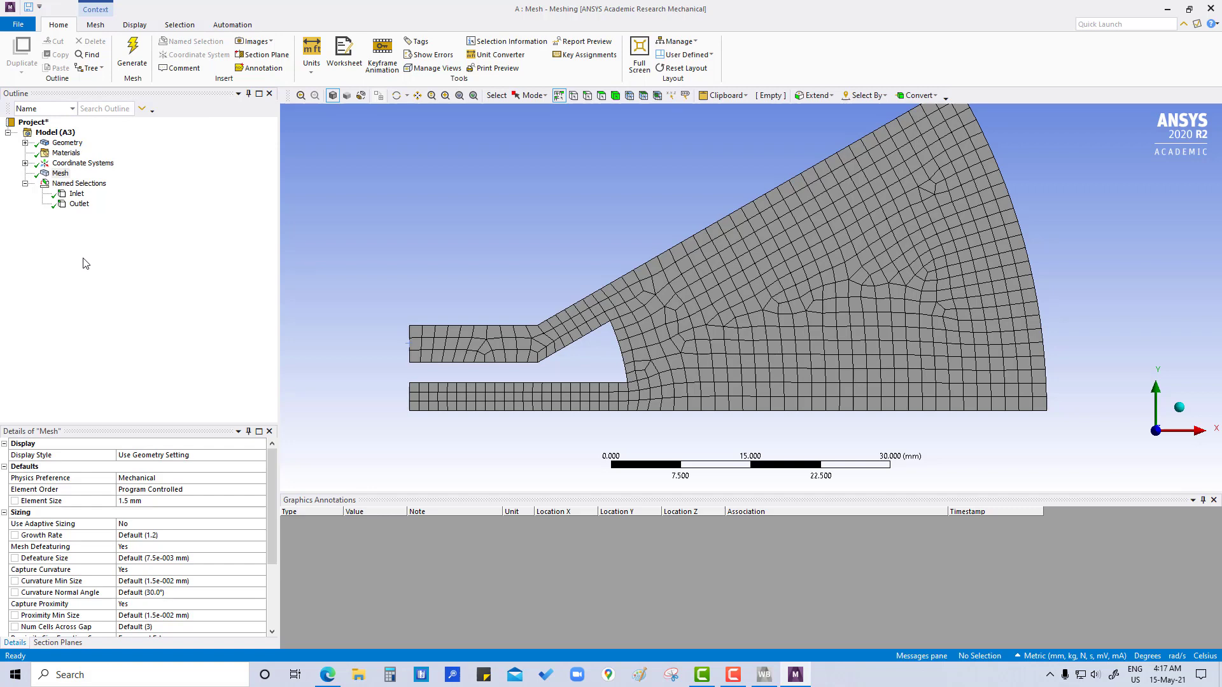
Step: Set Quality Error Limits to Standard Mechanical and Mesh Metric to Element Quality
scroll(146, 526, down, 3)
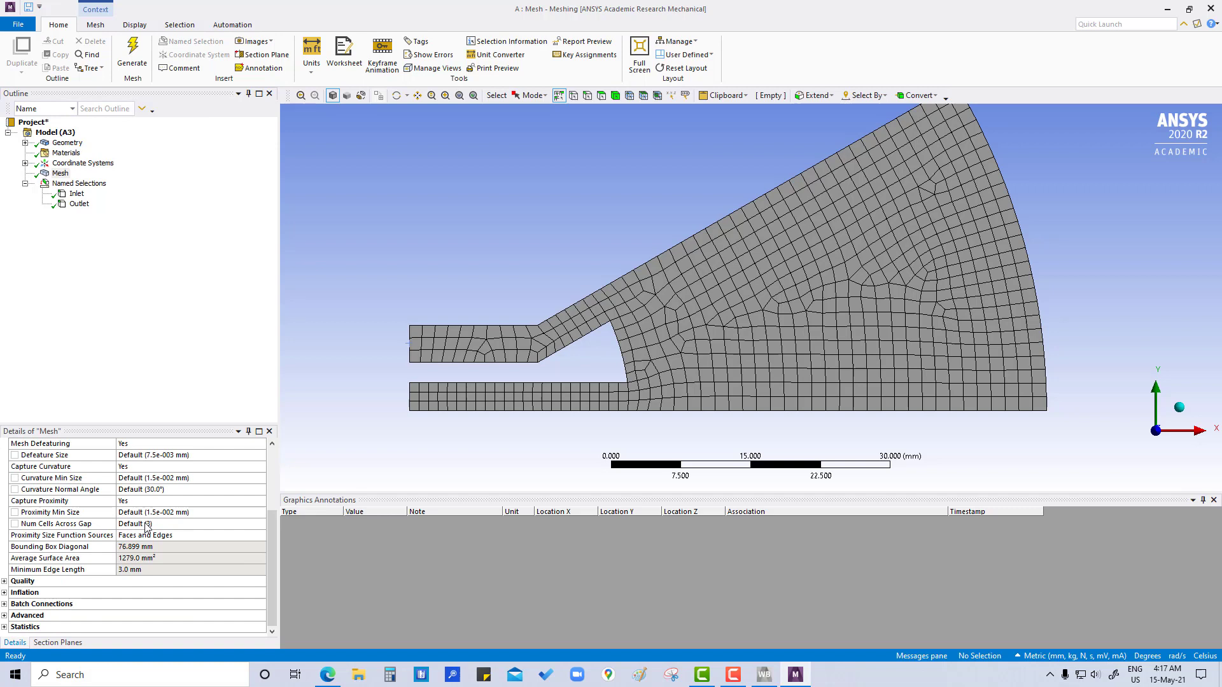
click(5, 583)
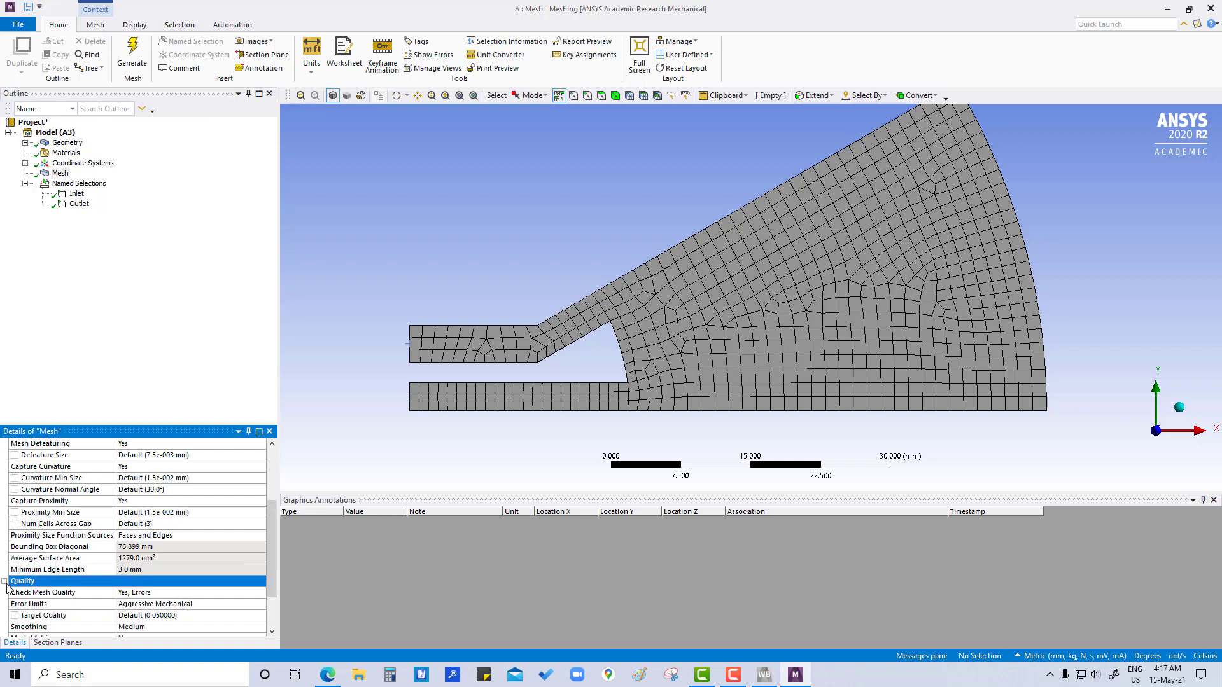
scroll(16, 589, down, 2)
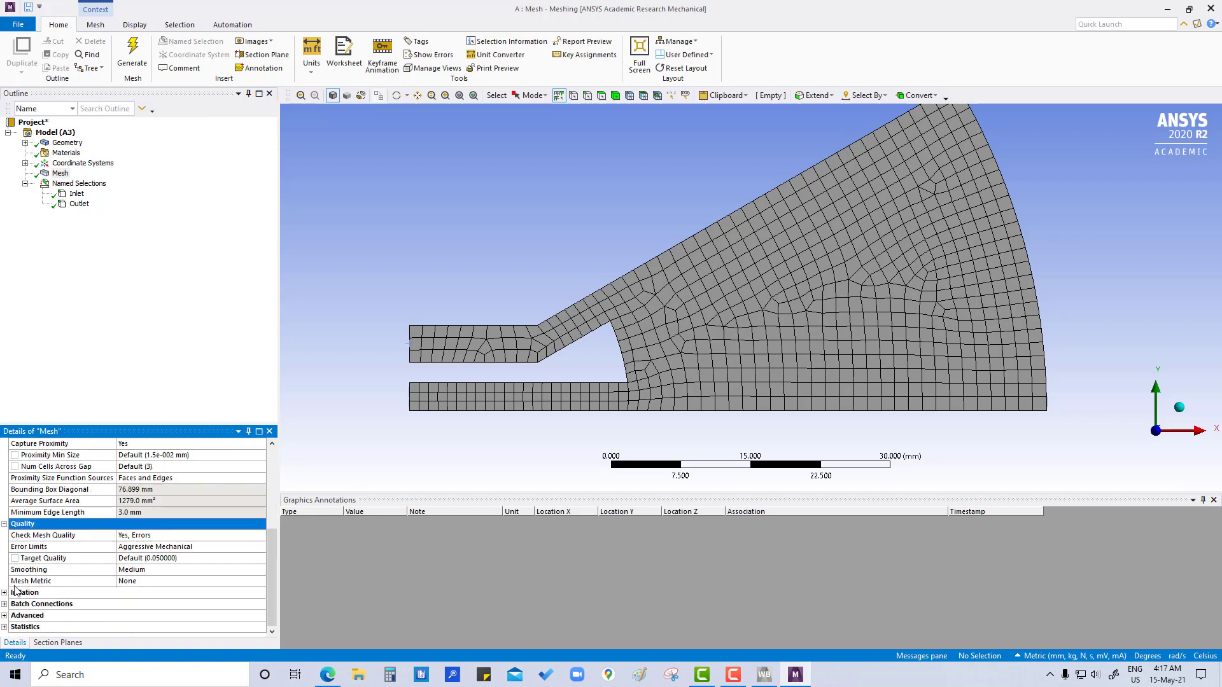
click(213, 547)
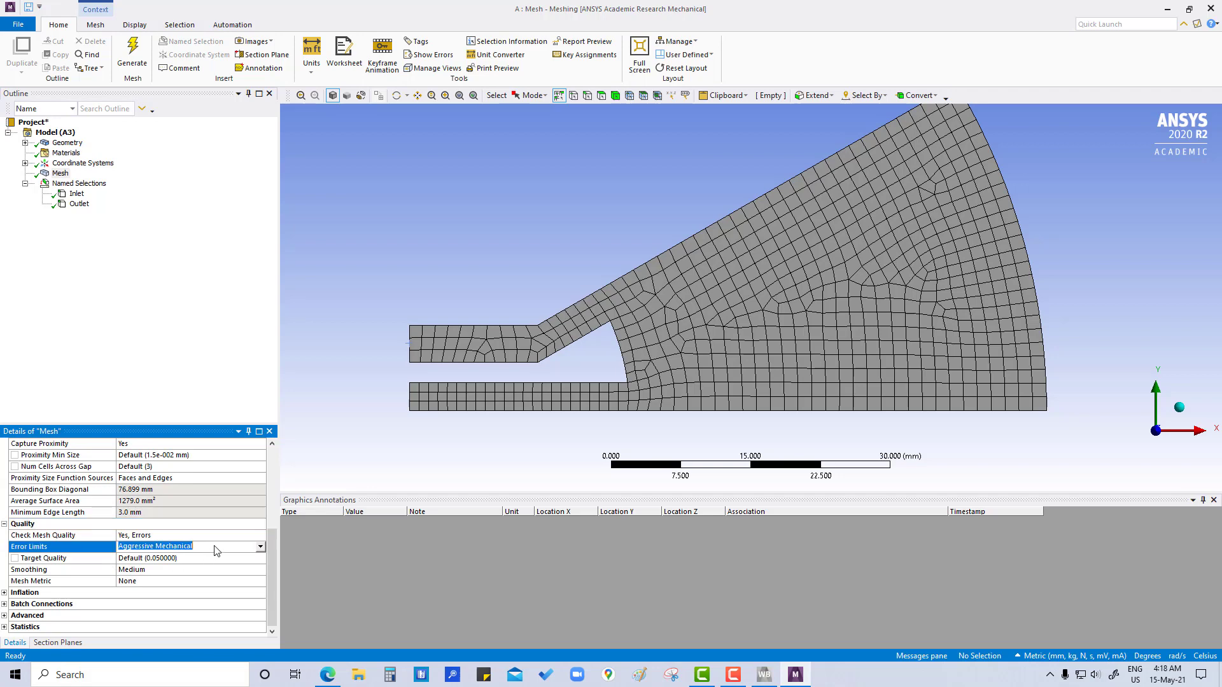
click(260, 547)
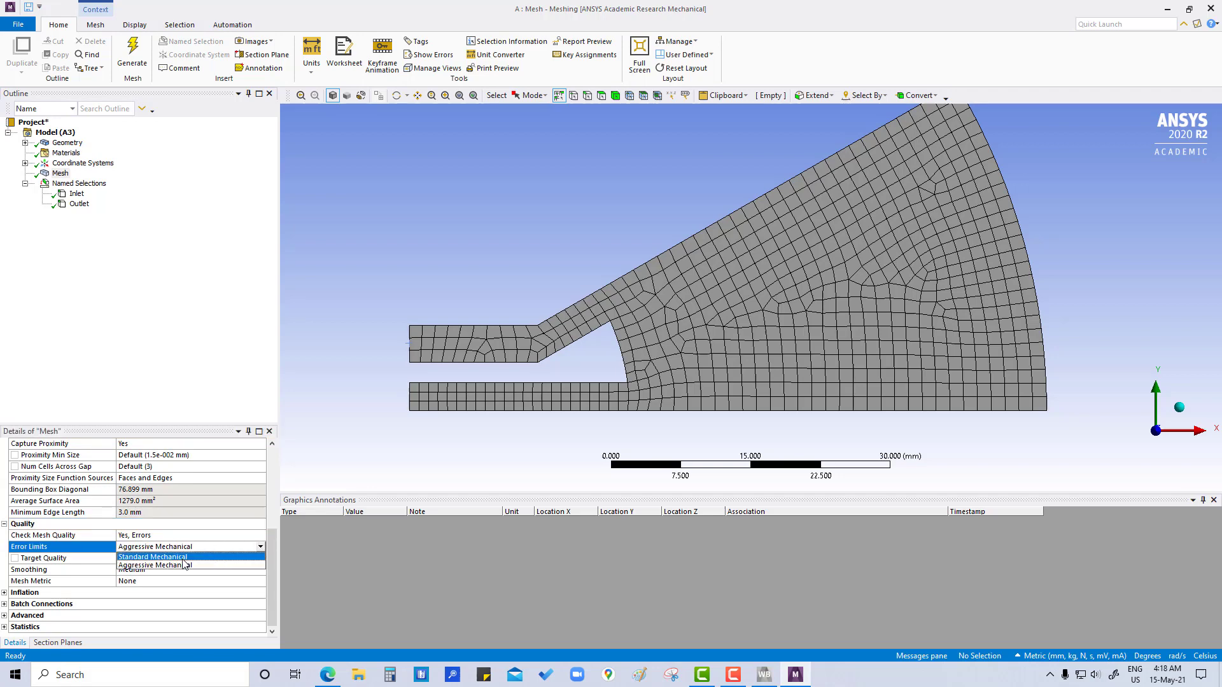
click(183, 557)
scroll(178, 560, down, 3)
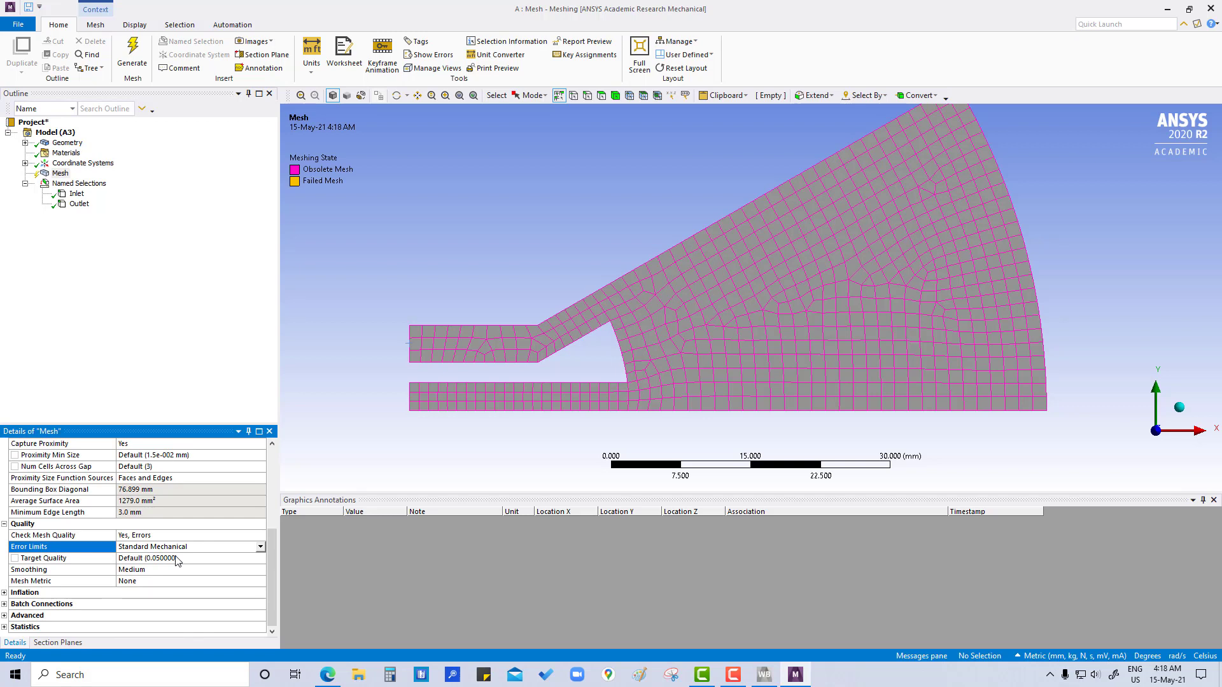
click(155, 581)
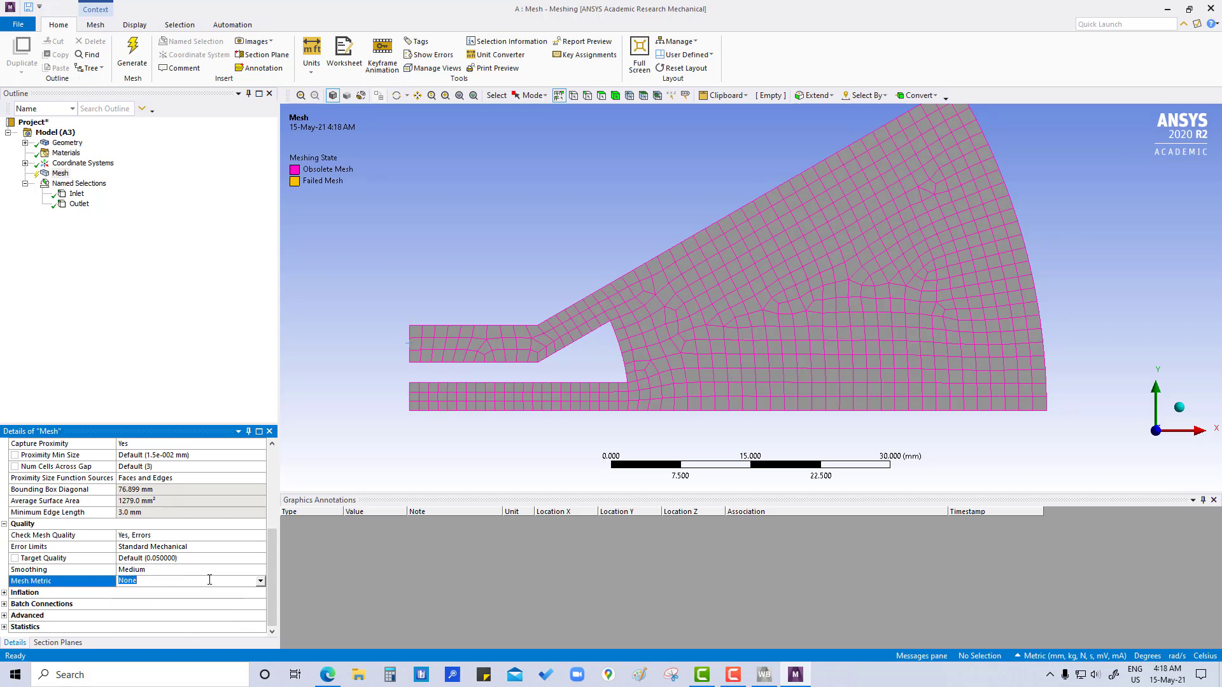
click(247, 580)
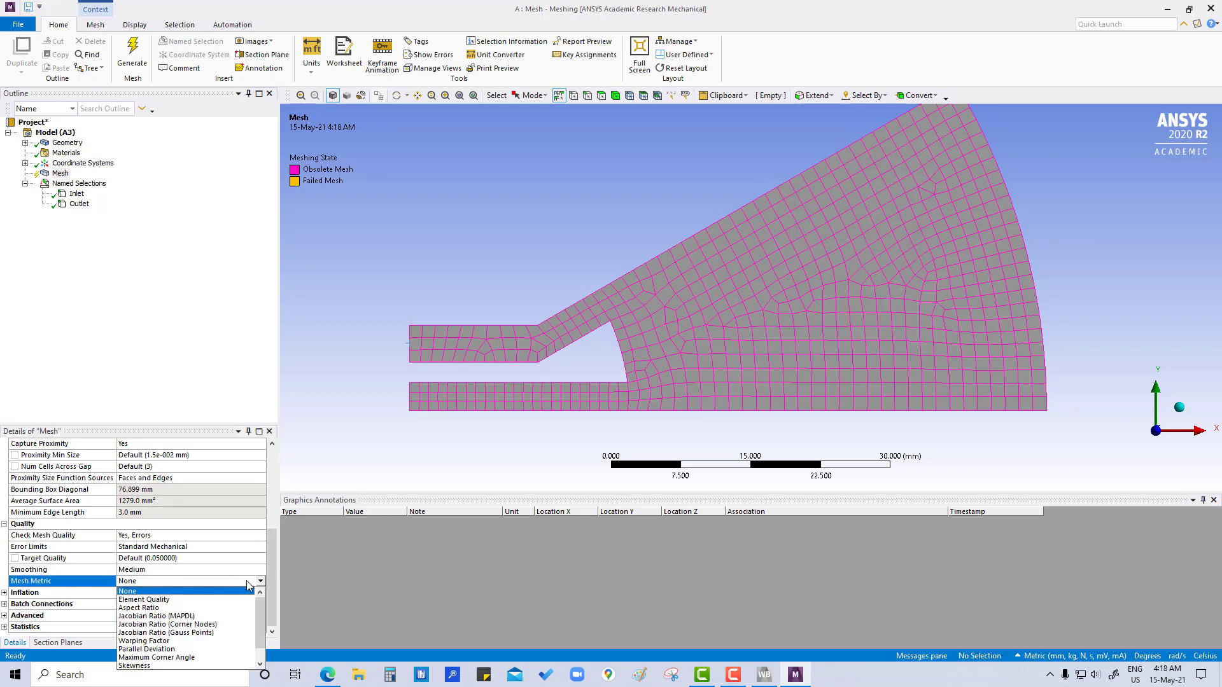
click(159, 601)
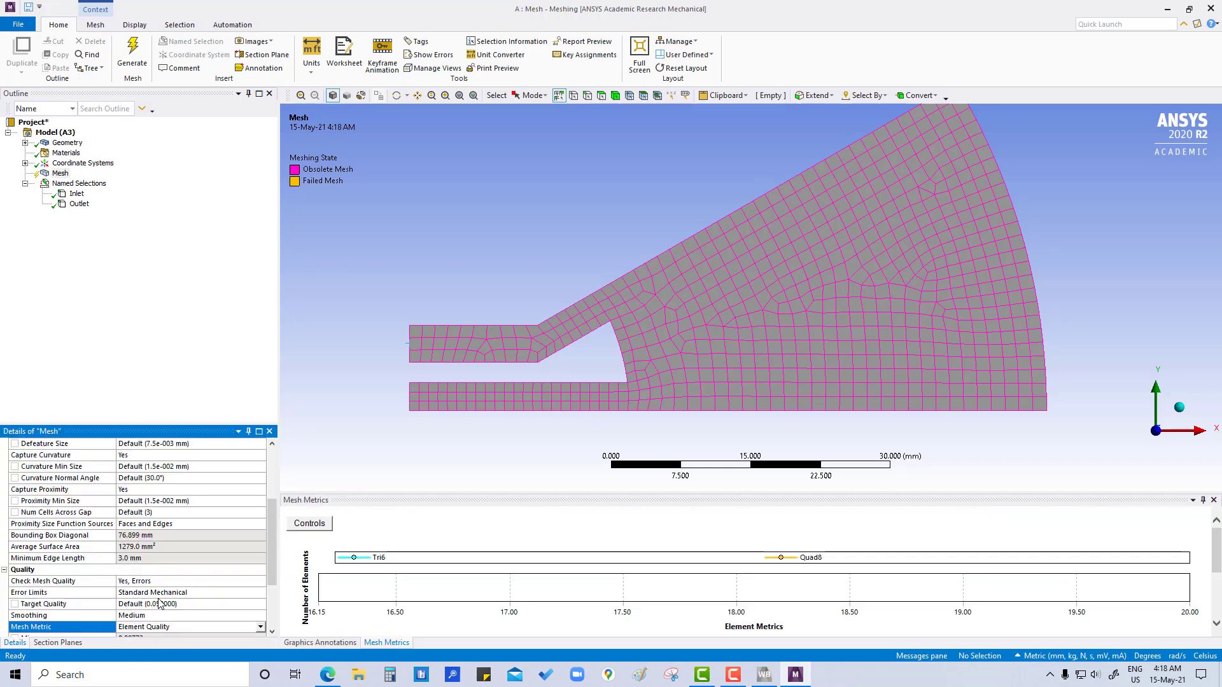
Step: Update the mesh and review Element Quality: min 0.80773, max 0.99996, average 0.98558
right_click(63, 174)
click(95, 198)
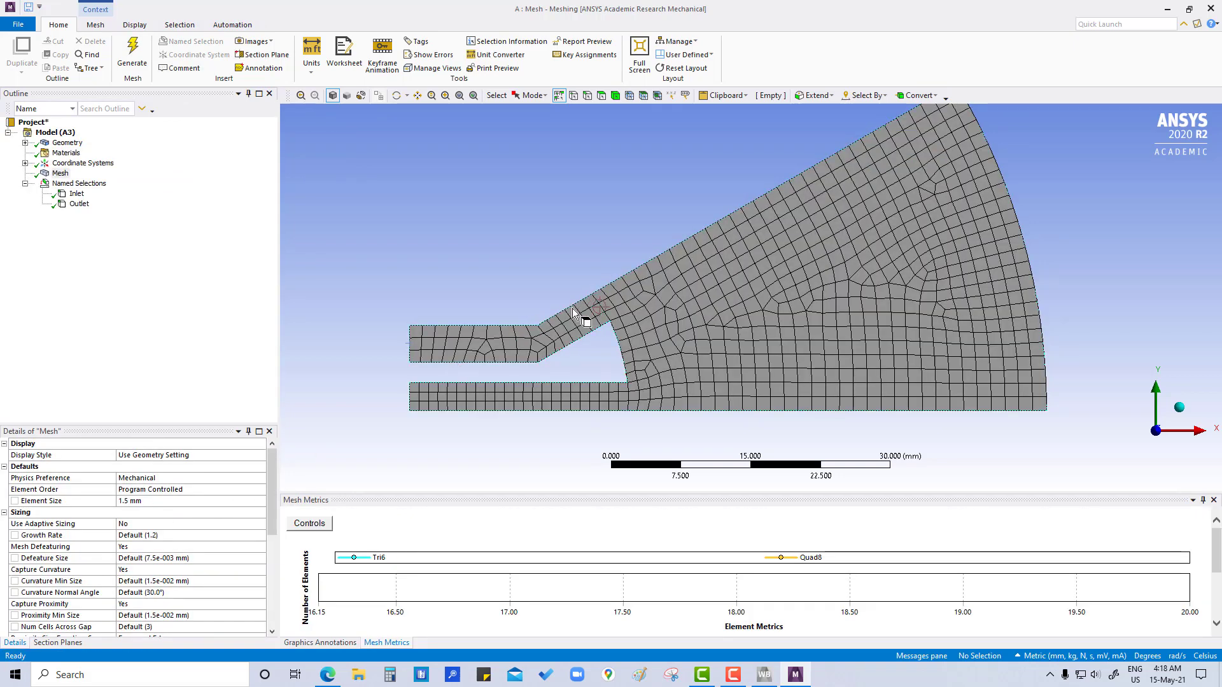
scroll(158, 495, down, 6)
scroll(158, 495, down, 3)
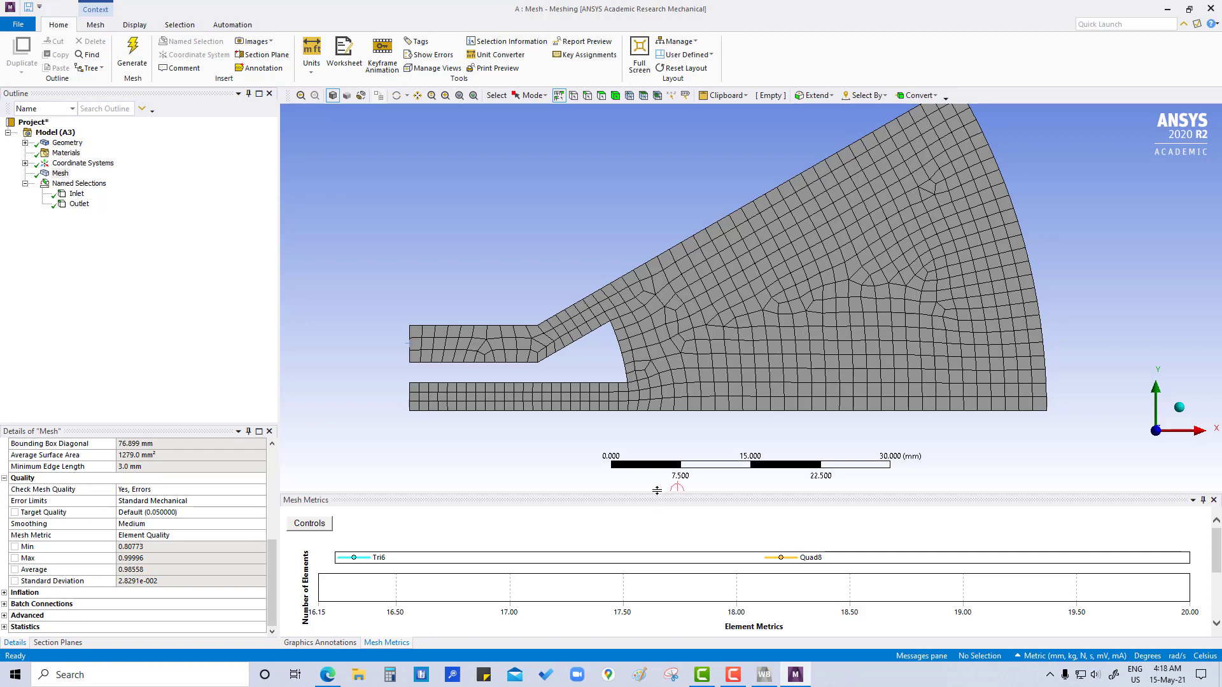
Step: Enlarge the Mesh Metrics chart and rescale the histogram's Y-axis to the data (542 elements)
drag(656, 490, 662, 446)
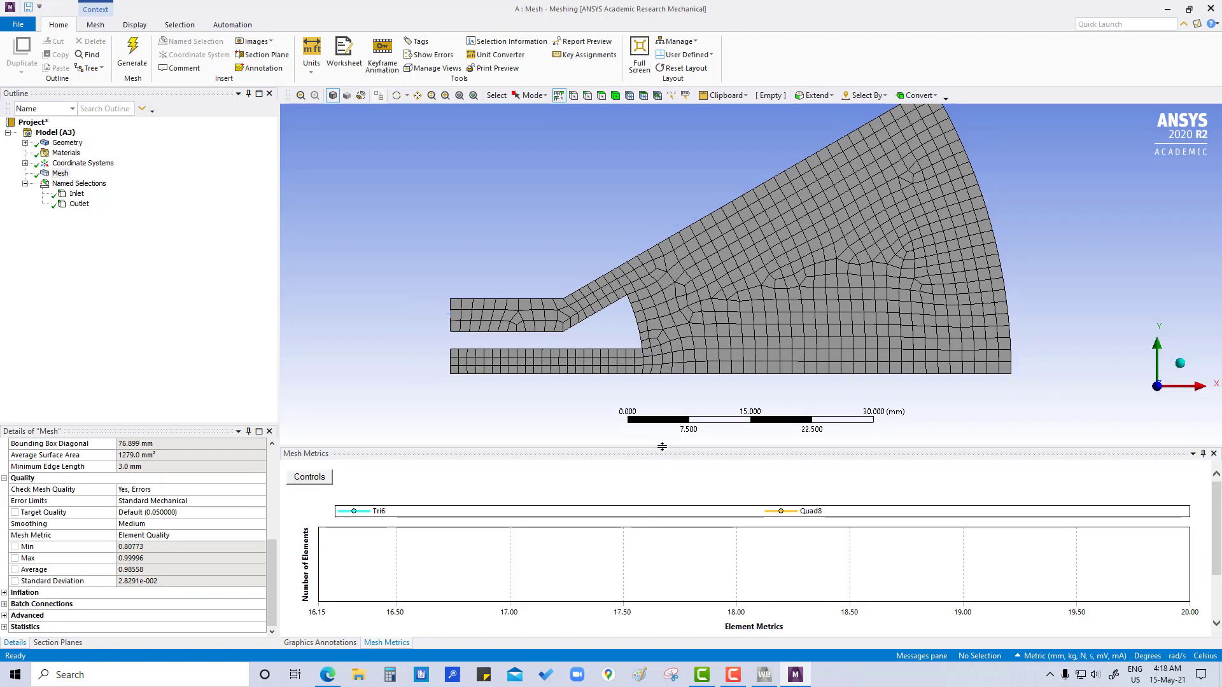
click(316, 480)
scroll(447, 543, down, 2)
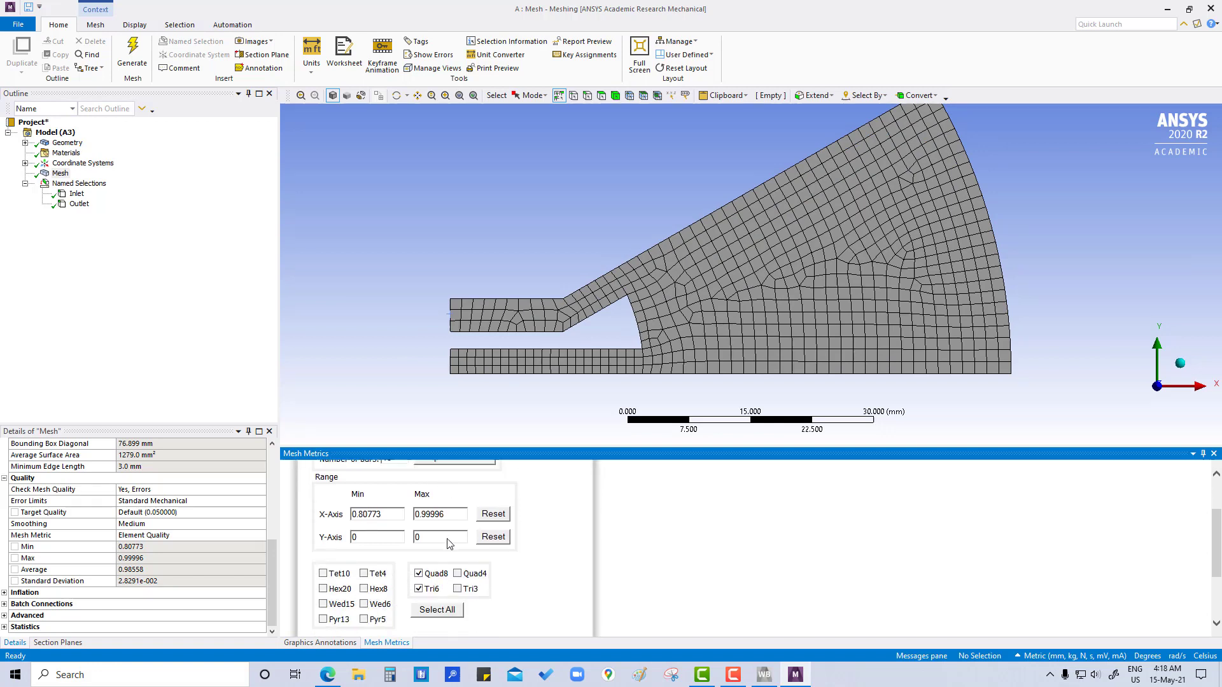
scroll(447, 543, down, 3)
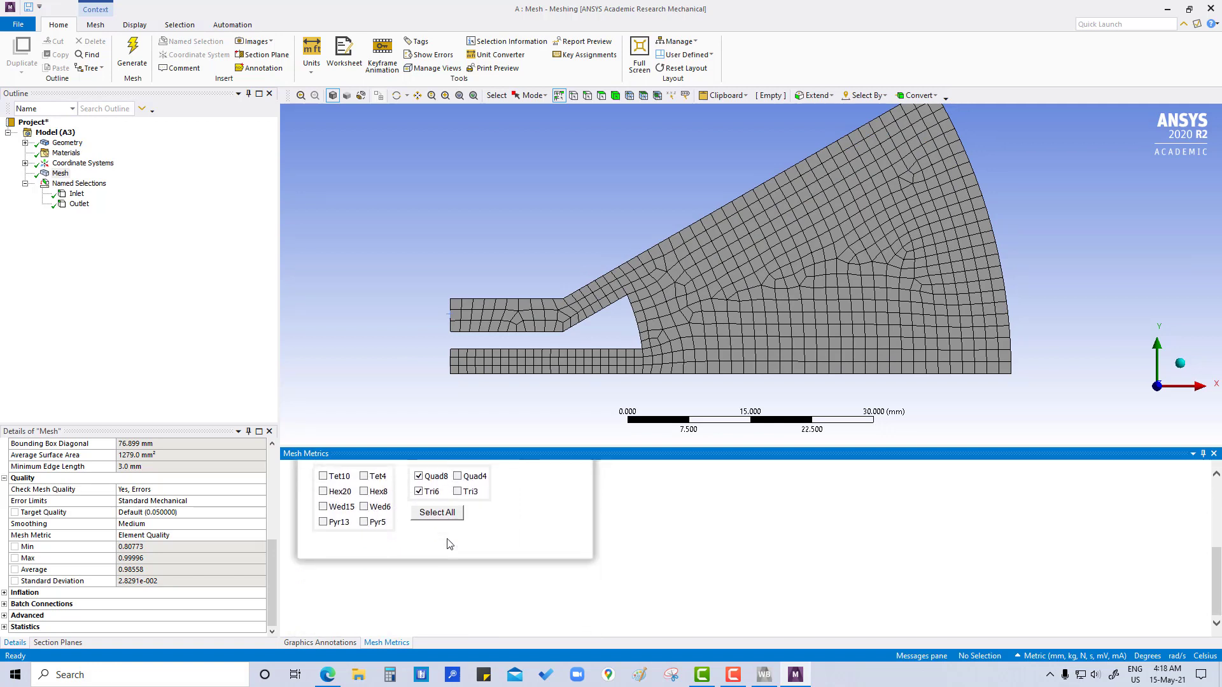
scroll(449, 544, up, 5)
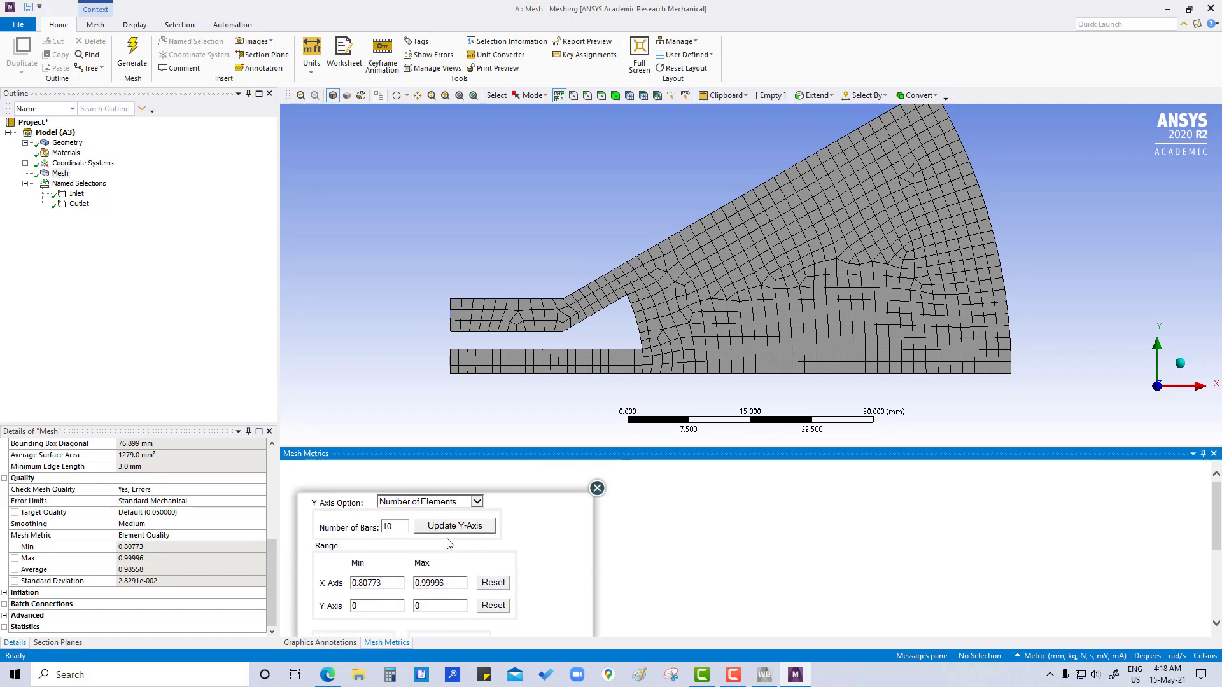
click(452, 527)
Step: Include all element types in the histogram and close Controls to view it
scroll(452, 531, down, 2)
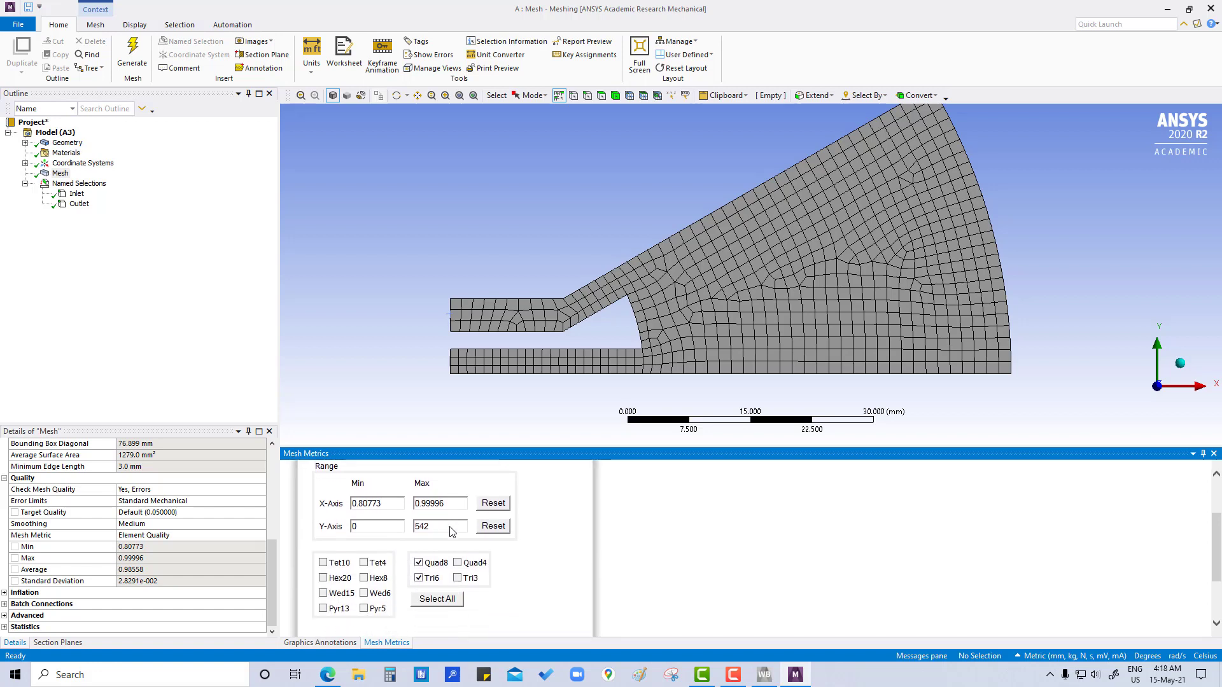
click(436, 598)
click(331, 641)
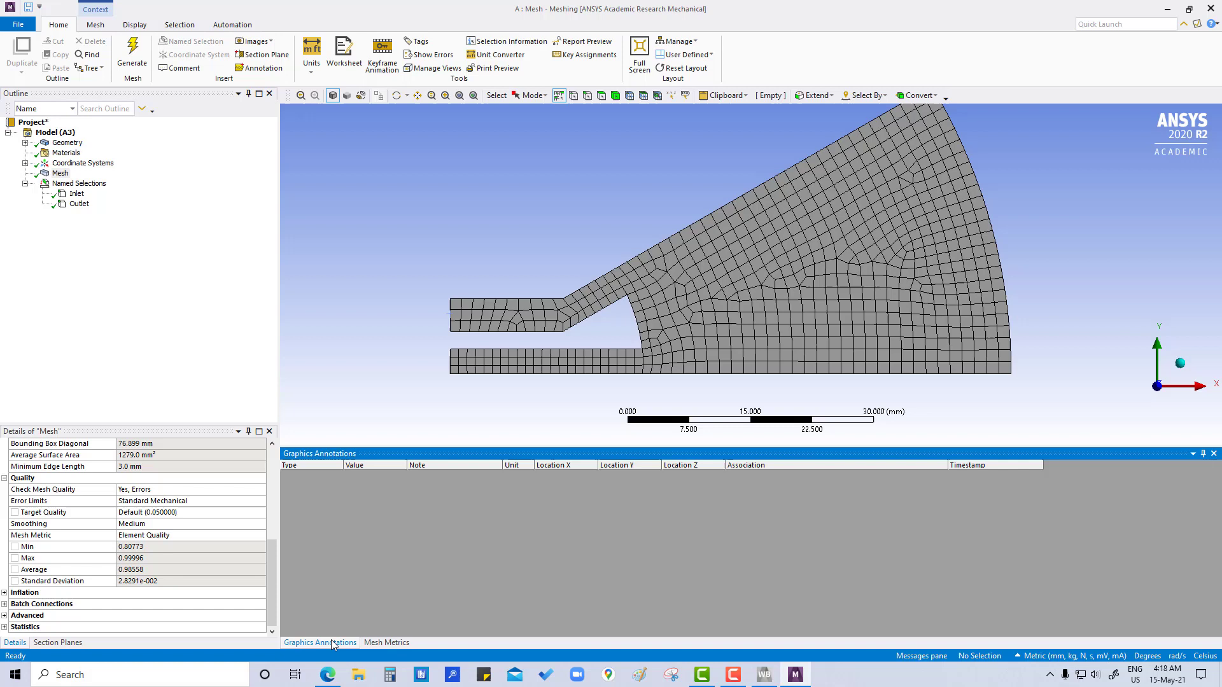
click(382, 643)
scroll(408, 541, up, 2)
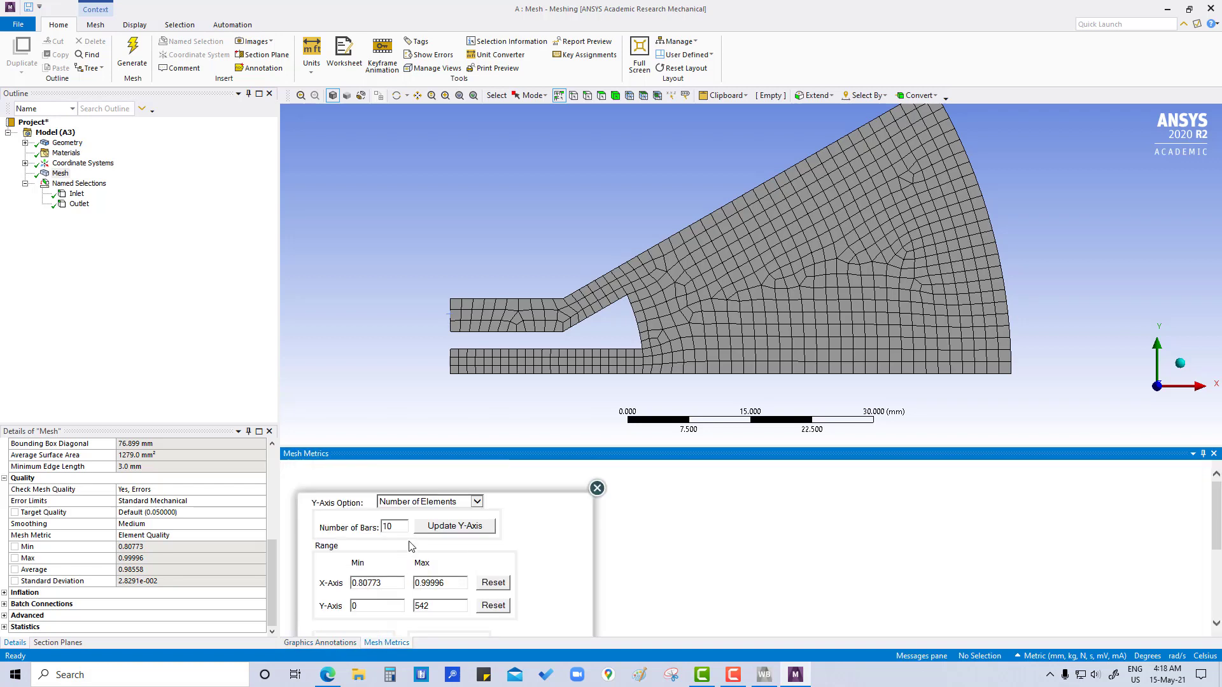
click(596, 487)
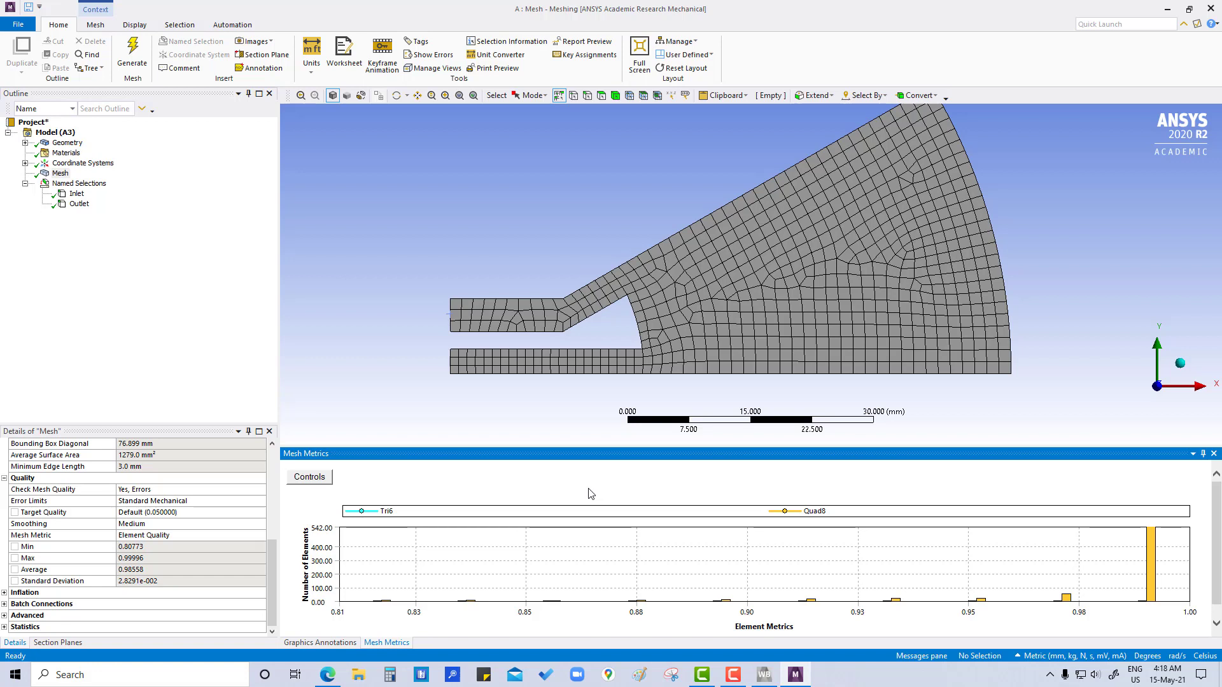
Step: Show elements per quality bin, ending on the tallest bar near 1.00, and select minimum 0.80773
click(1153, 560)
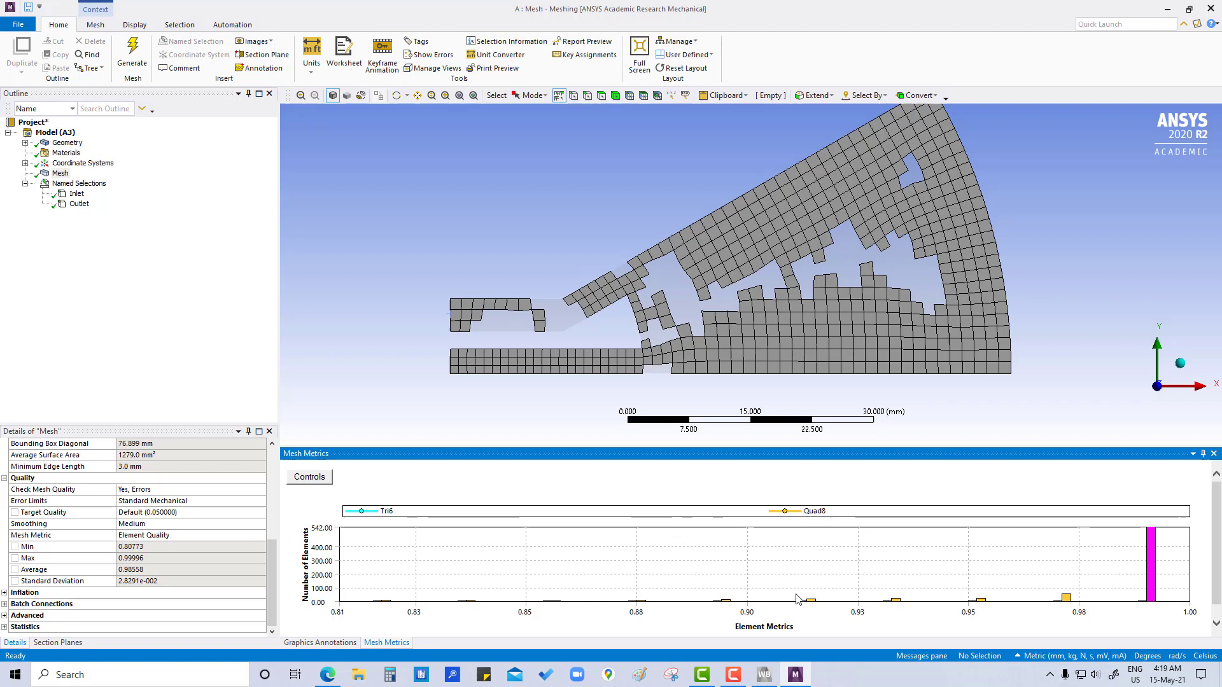
click(1058, 608)
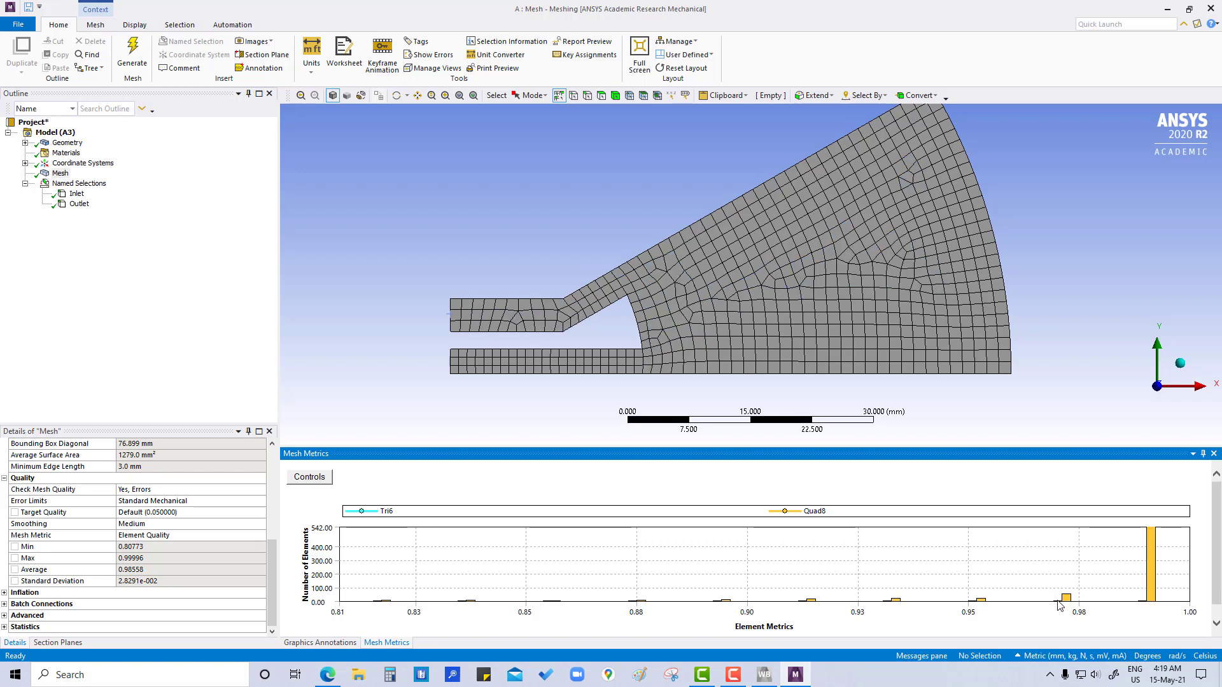
click(1059, 605)
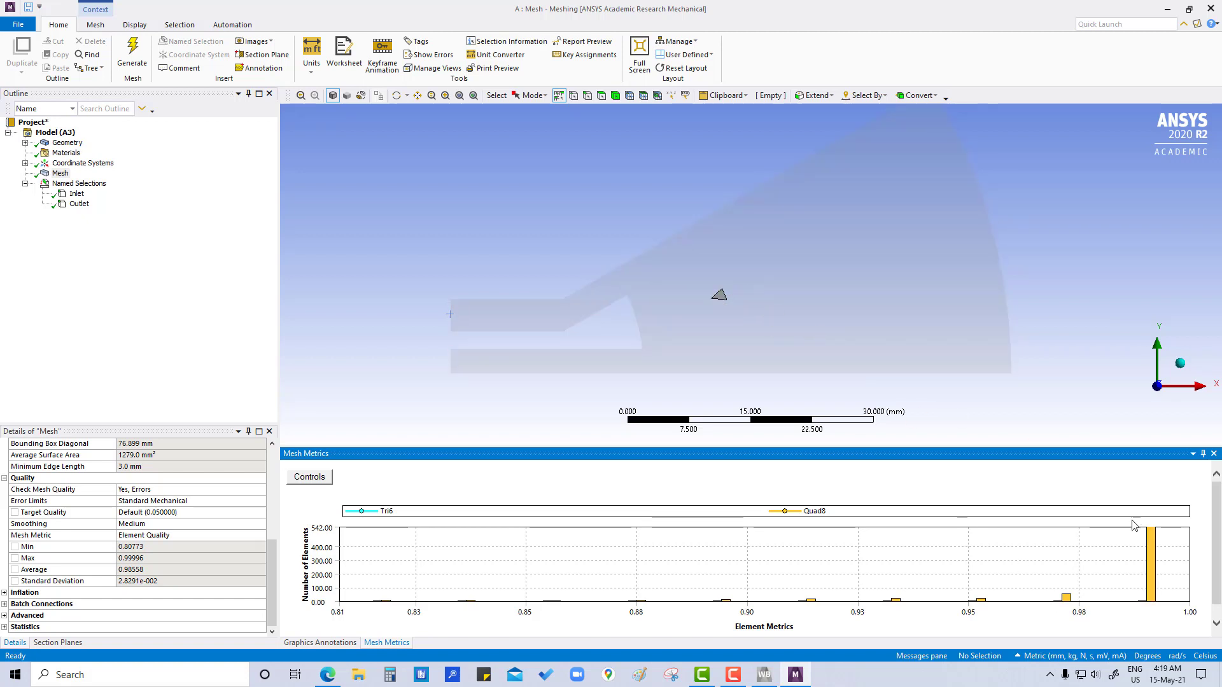
click(1154, 547)
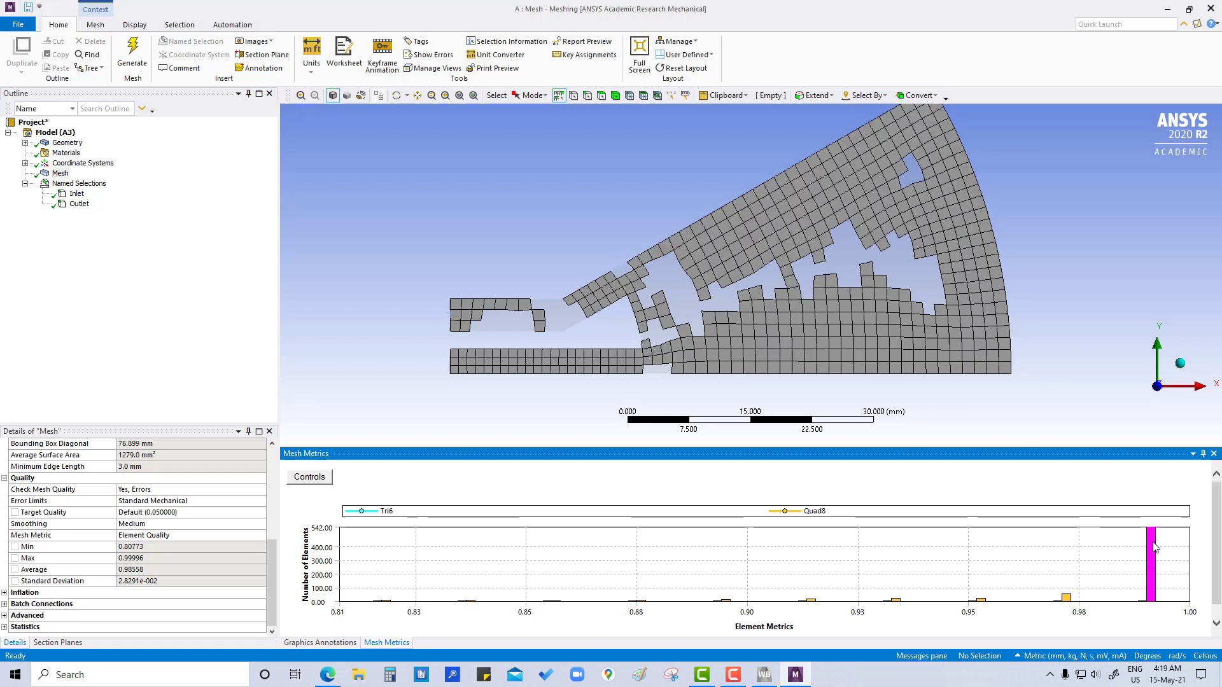
click(145, 551)
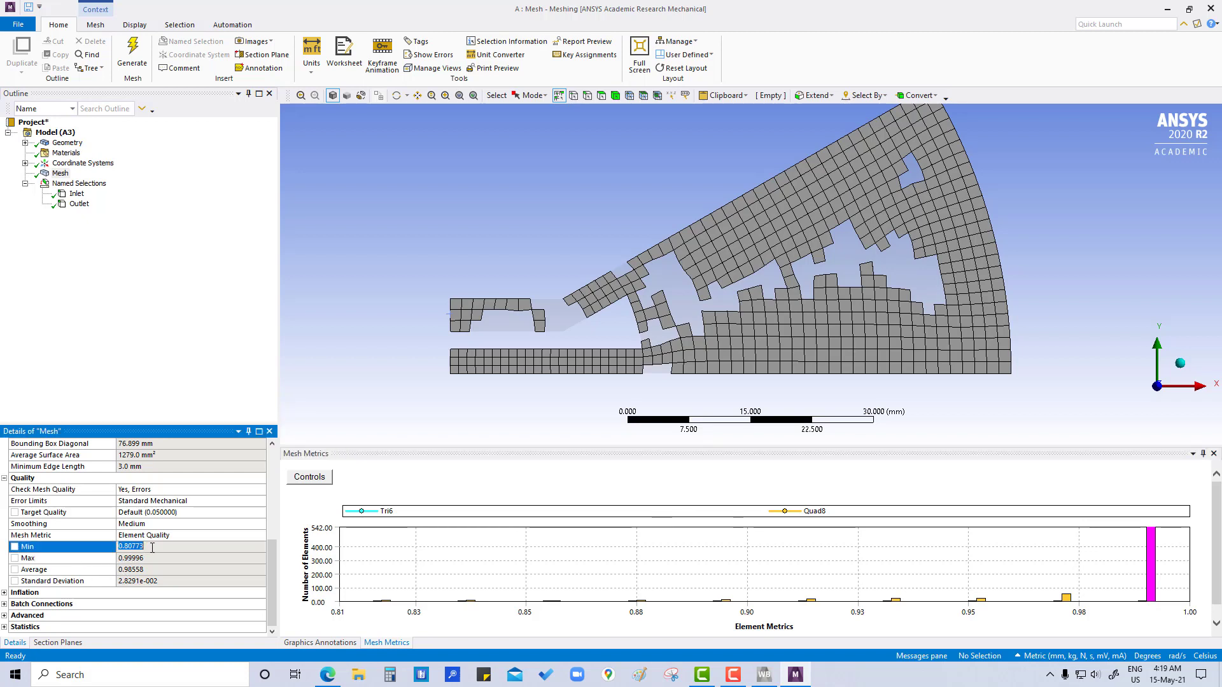